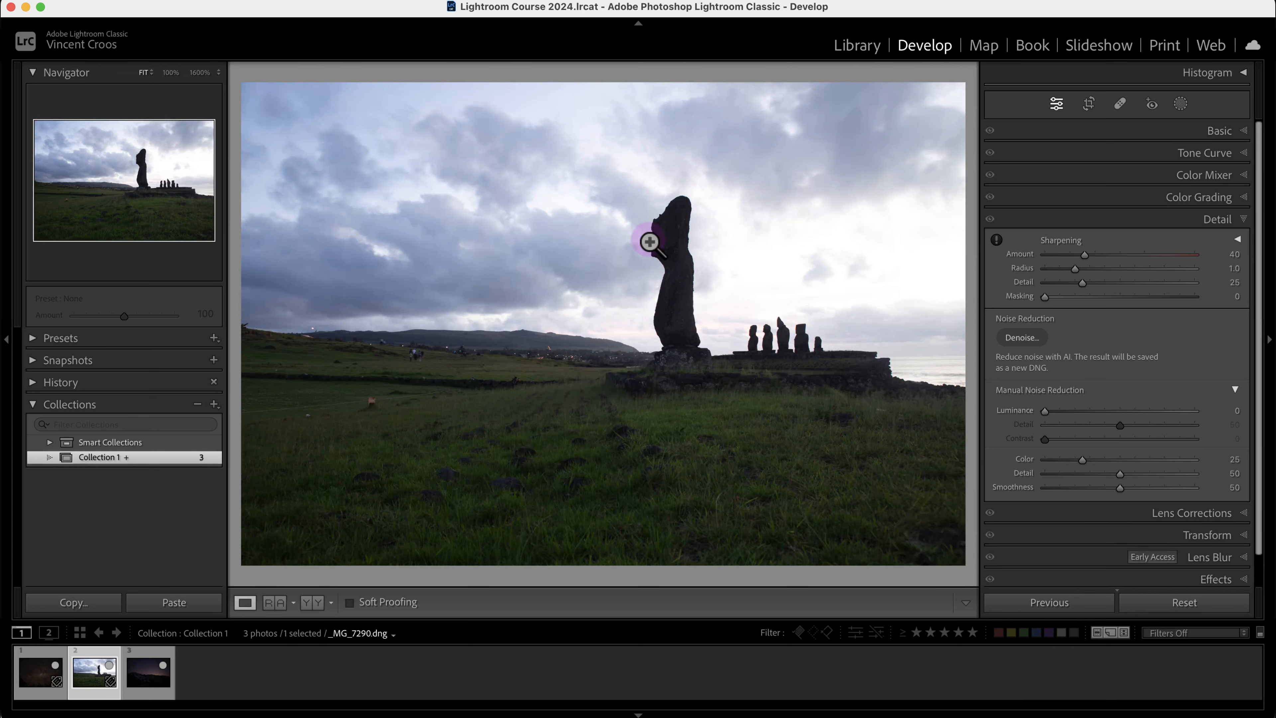
- Zoom in on the small statues on the platform and examine the colour along their outlines
left_click(998, 241)
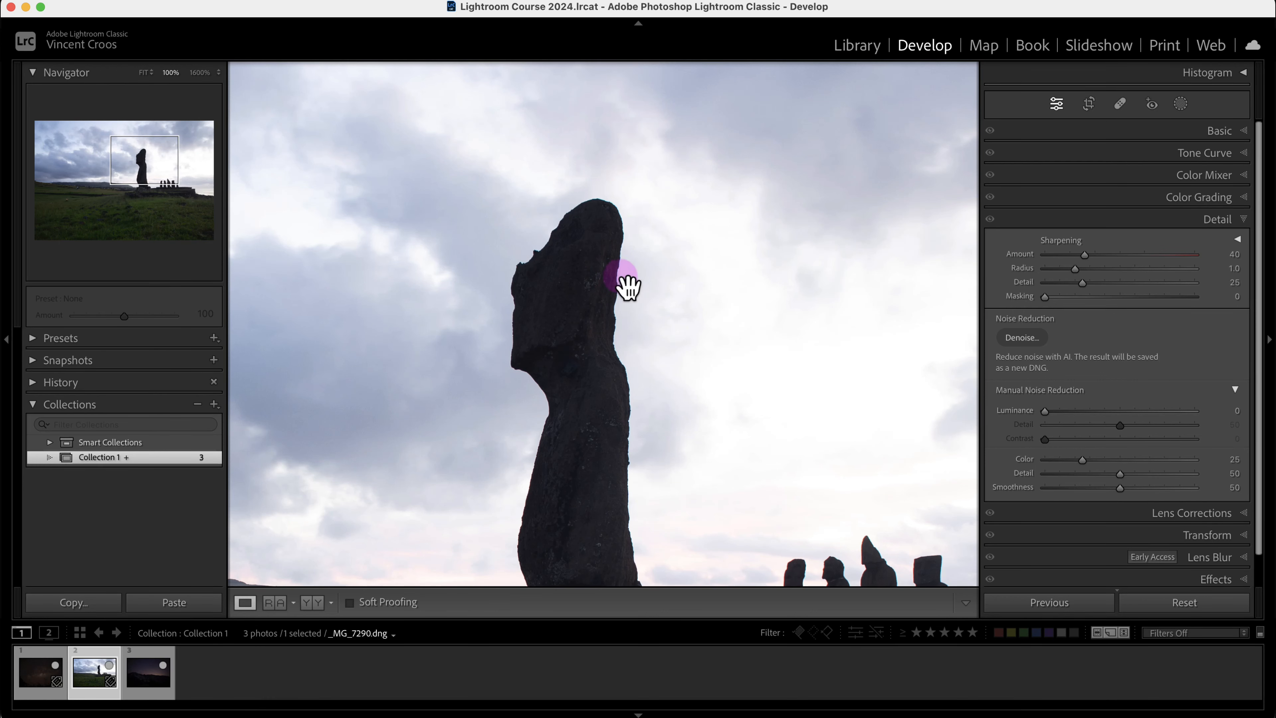
left_click_drag(627, 286, 653, 242)
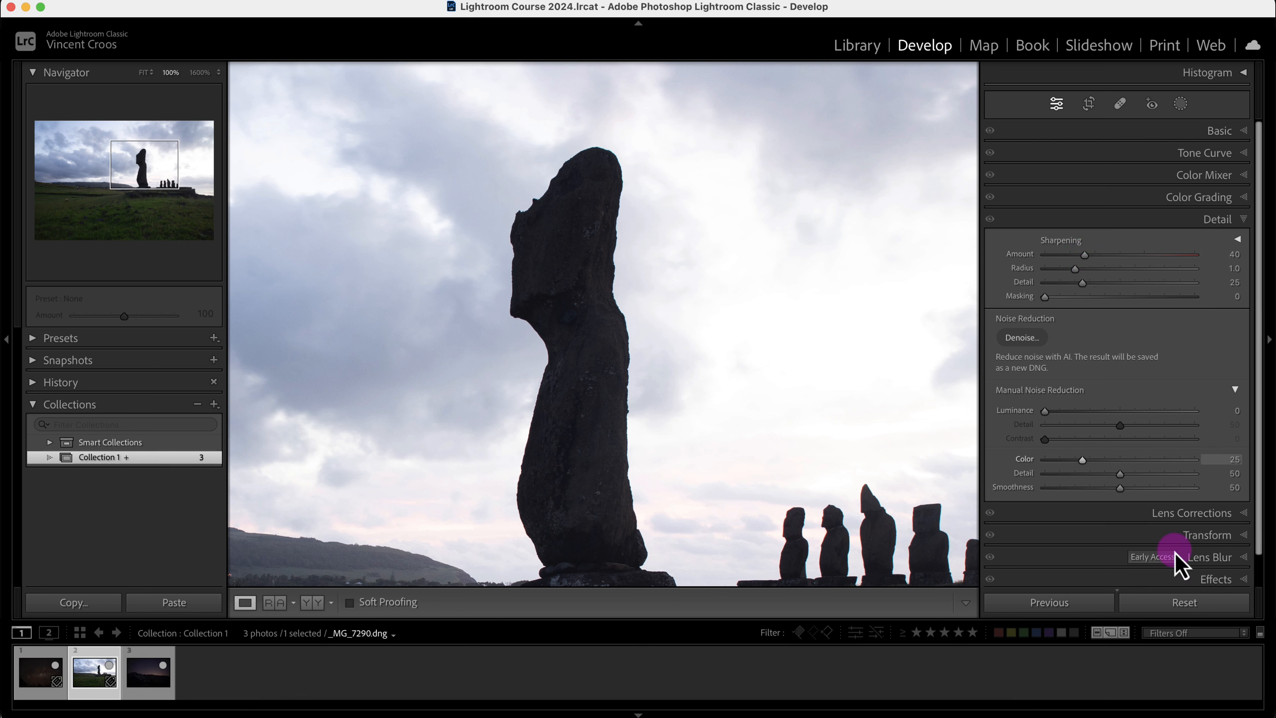
left_click(1178, 606)
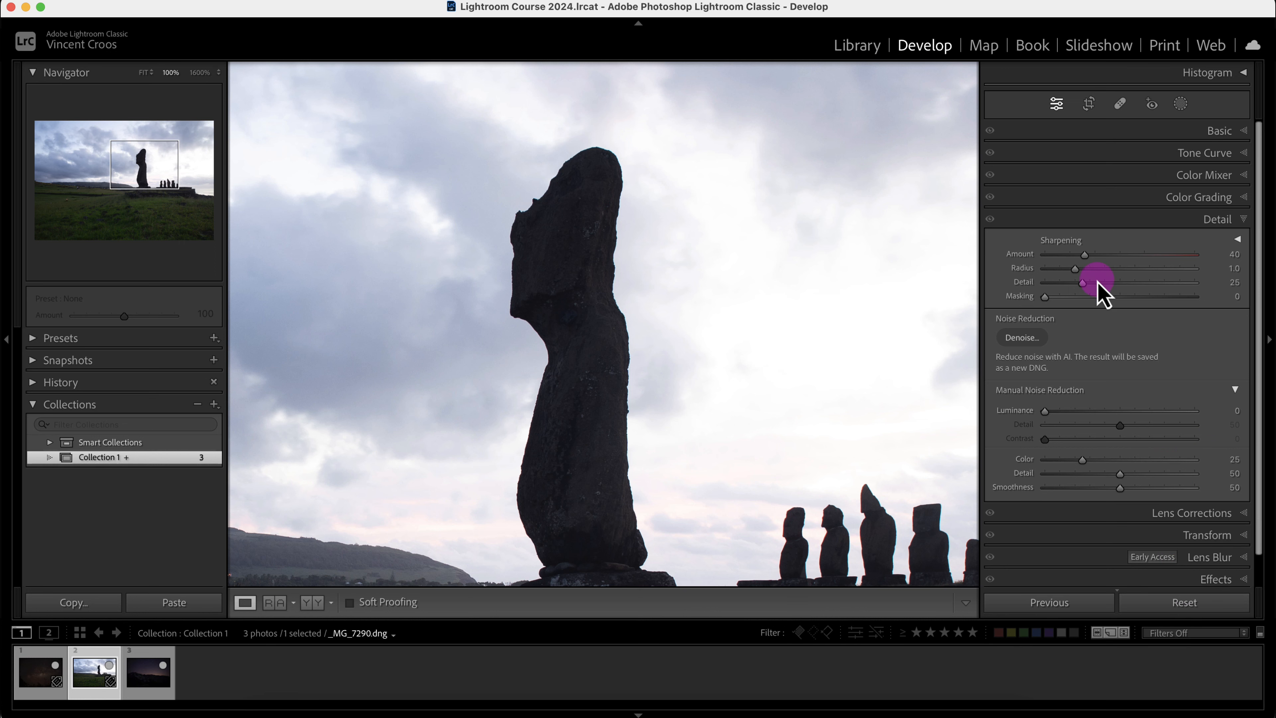
left_click(1085, 254)
left_click(1044, 296)
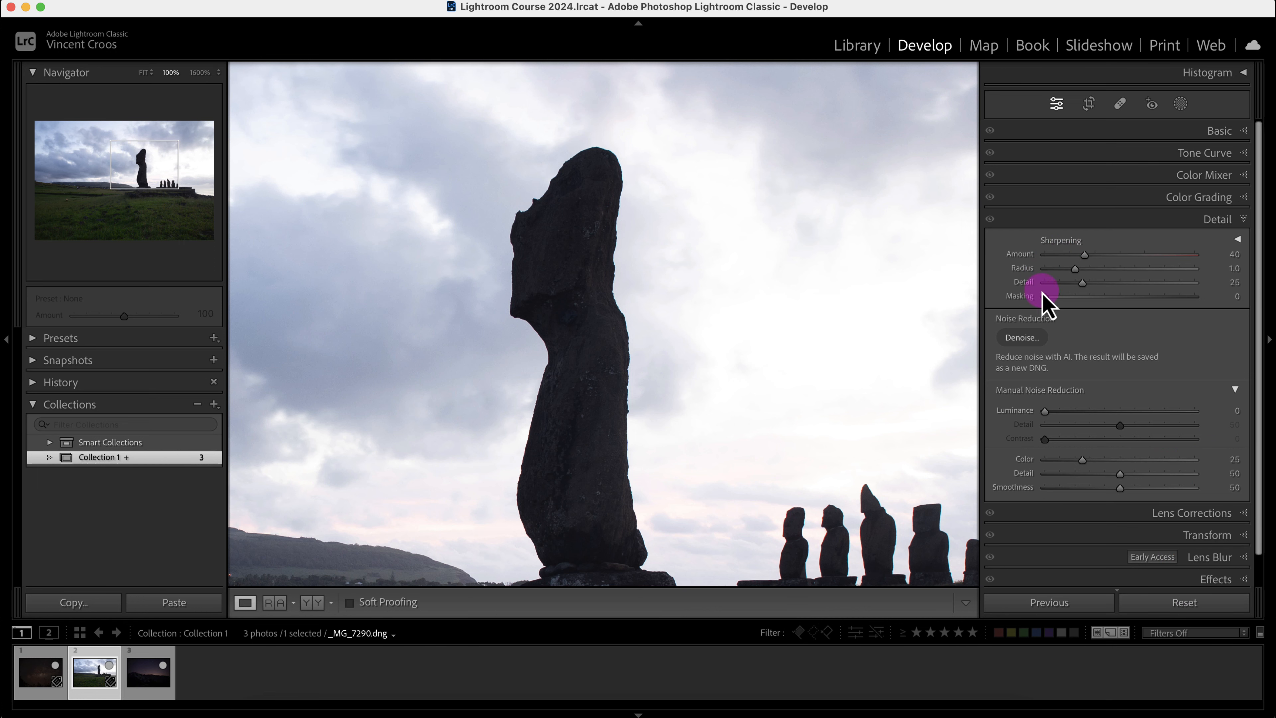
left_click(590, 182)
left_click_drag(591, 182, 558, 302)
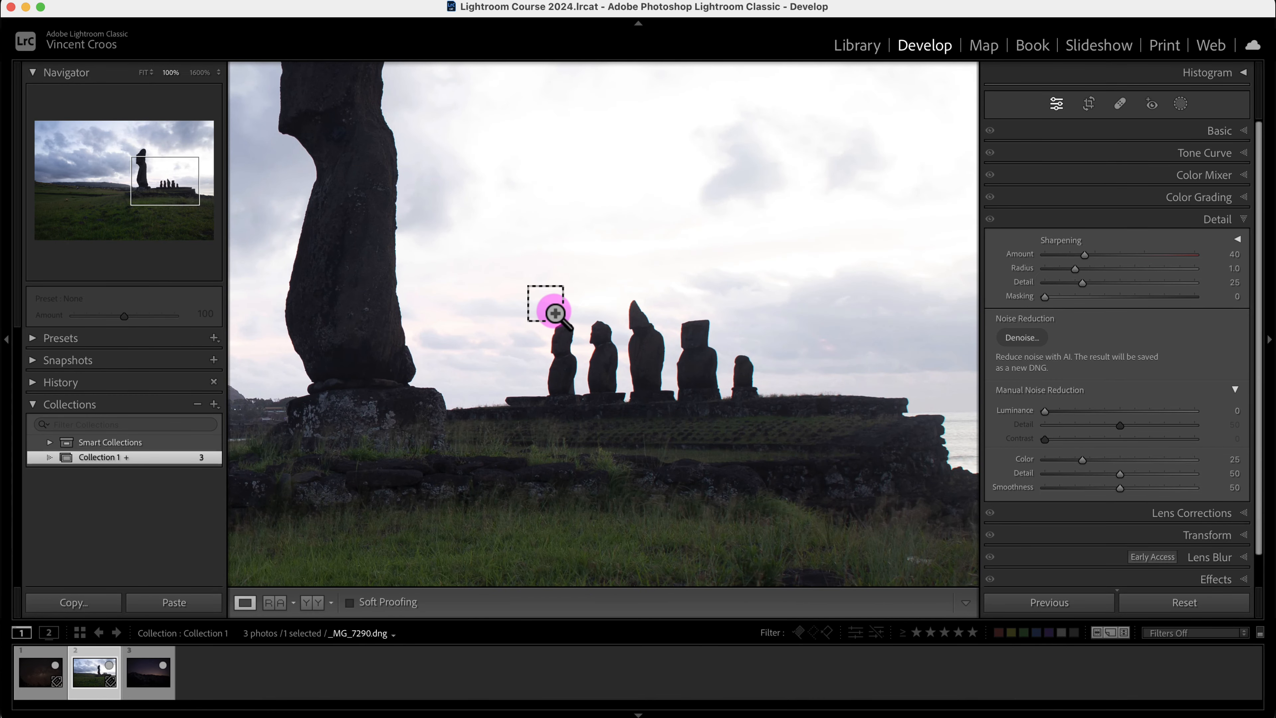
left_click_drag(535, 297, 774, 399)
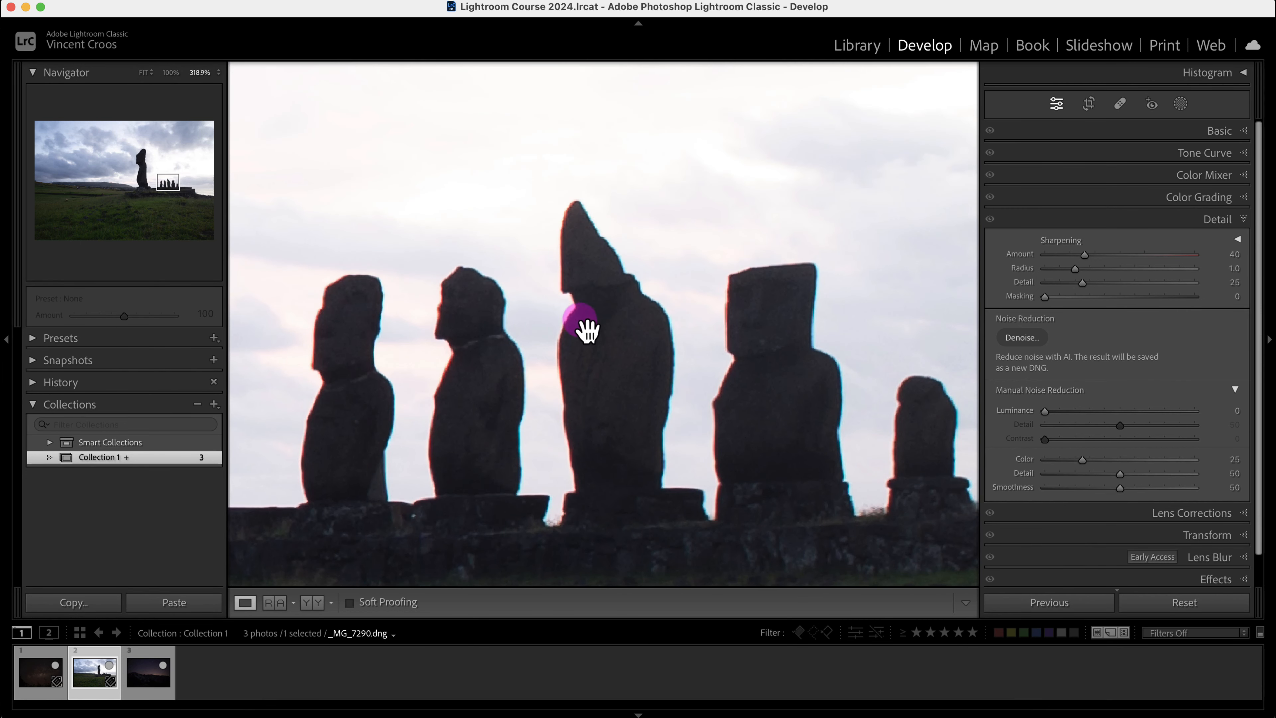
left_click_drag(584, 331, 653, 327)
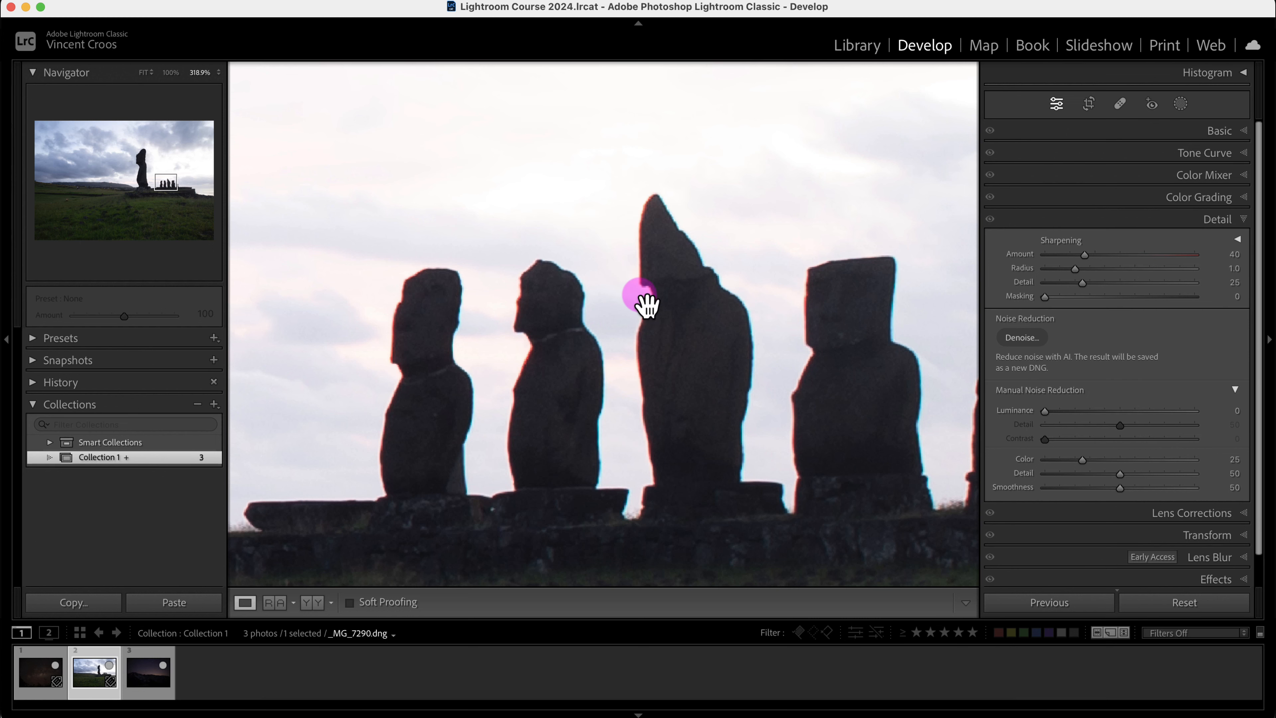
left_click_drag(618, 282, 675, 308)
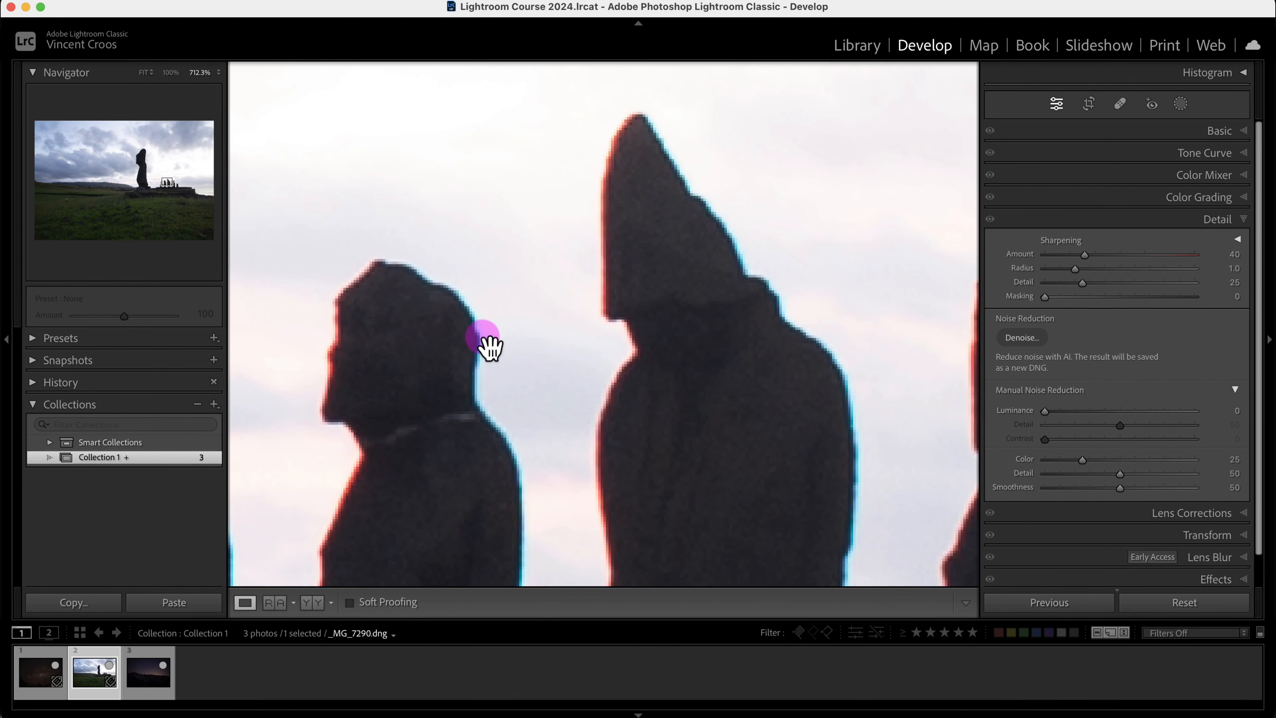
left_click(484, 451)
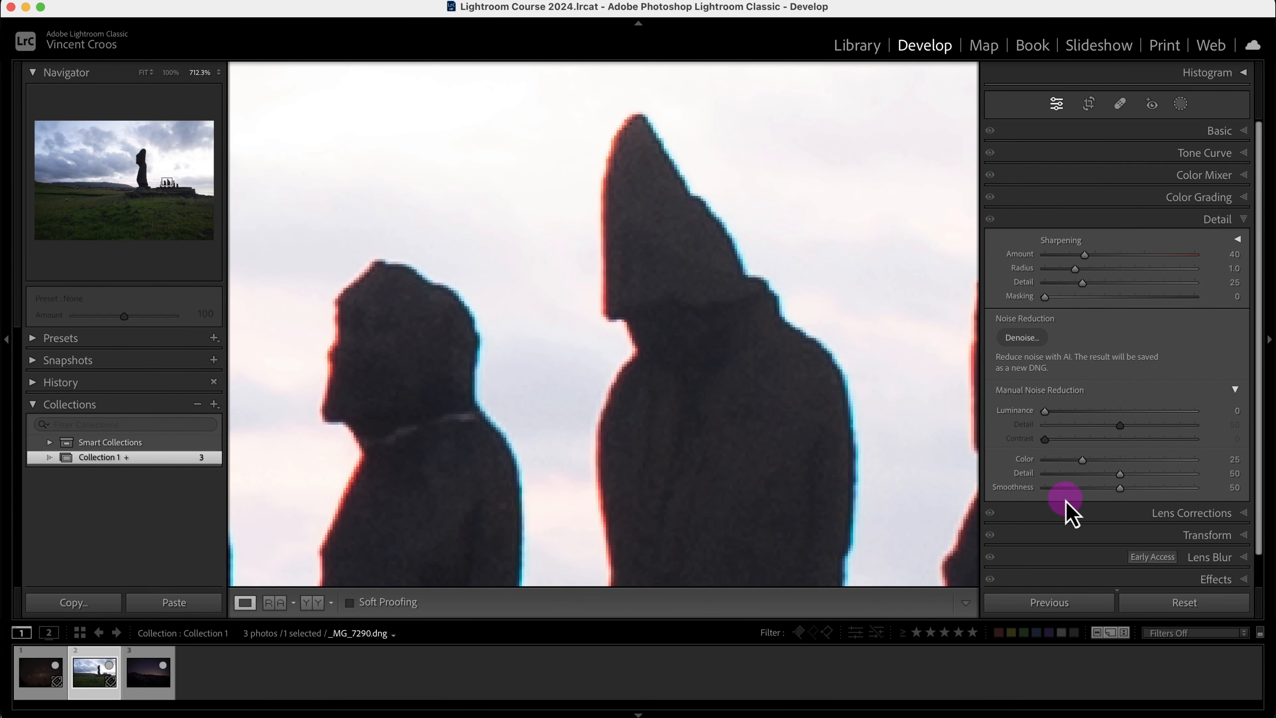
- Turn on Remove Chromatic Aberration for the photo and return to the sharpening settings
left_click(1238, 517)
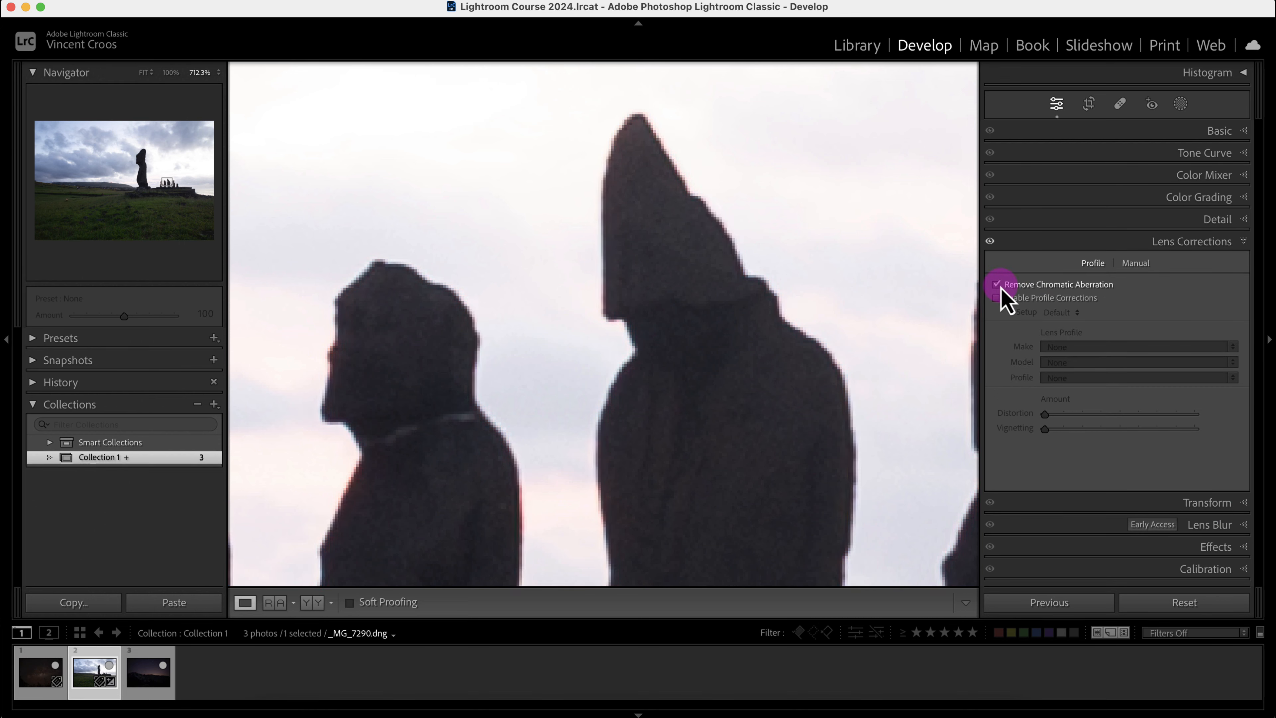
left_click(1244, 242)
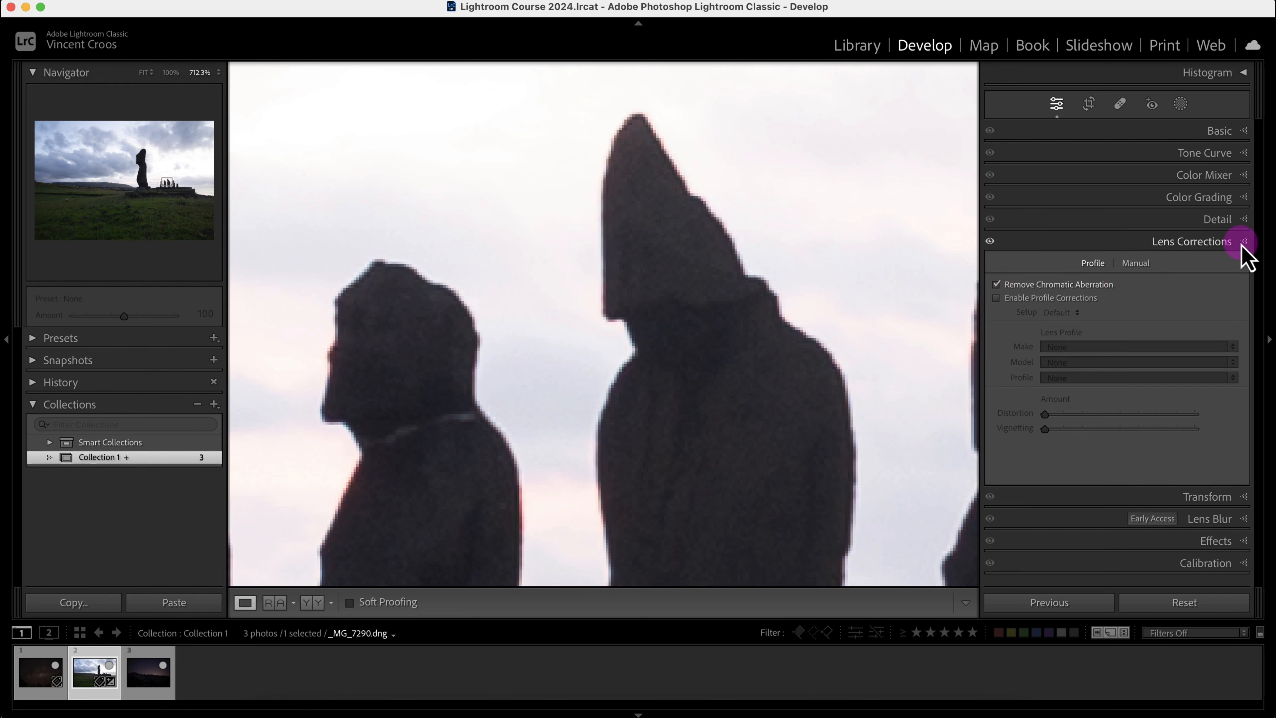
left_click(1243, 220)
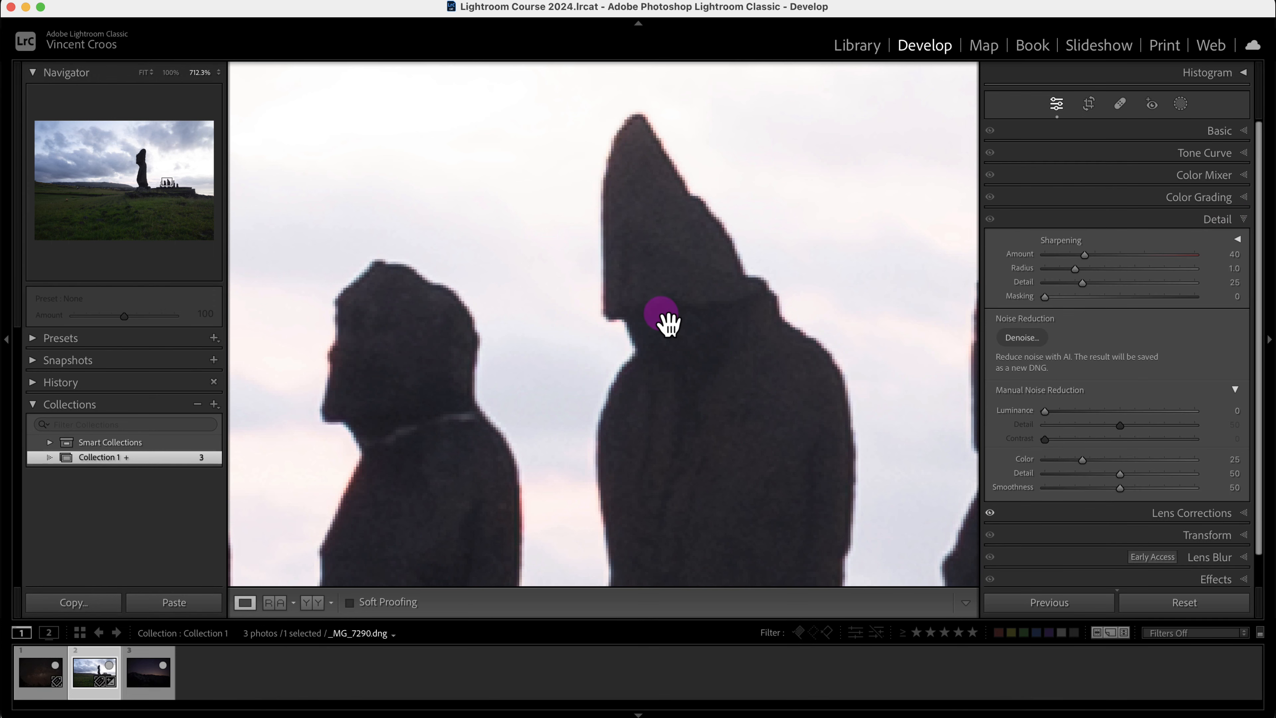
- Try a sharpening Amount of 137 on the gap between the statues and reduce it to 73
left_click_drag(544, 382, 678, 345)
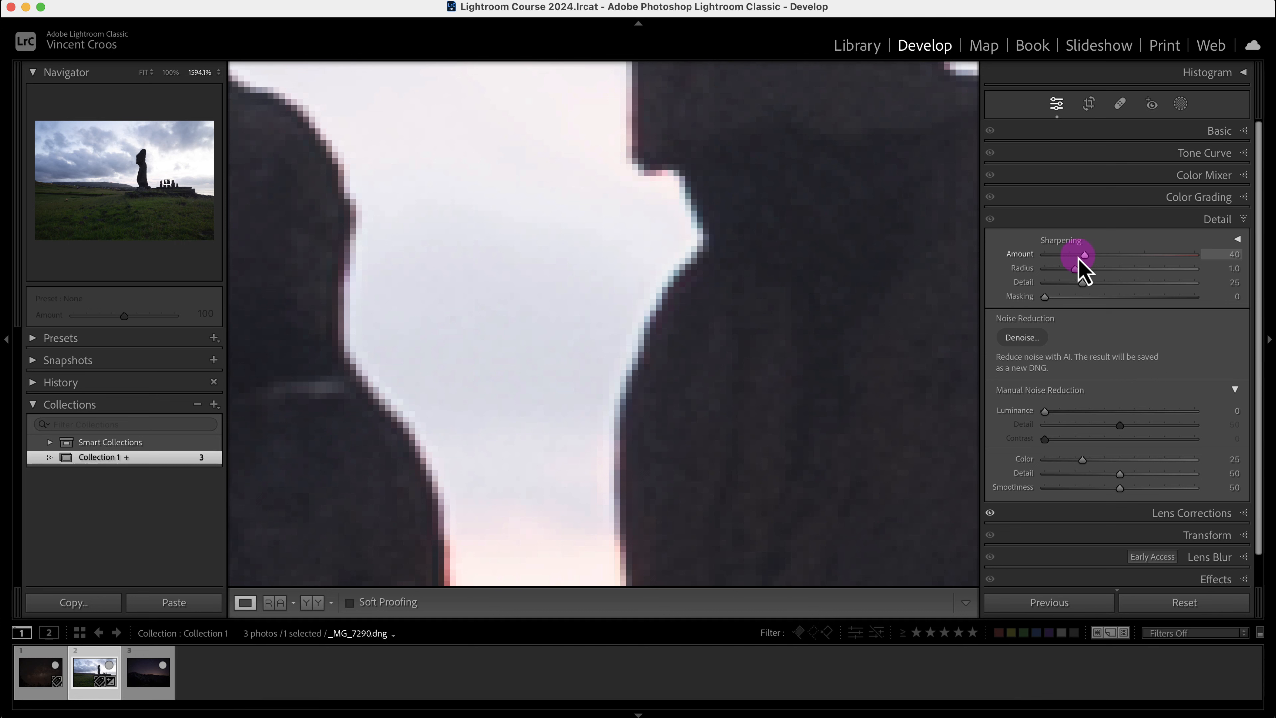
left_click_drag(1099, 262, 1182, 260)
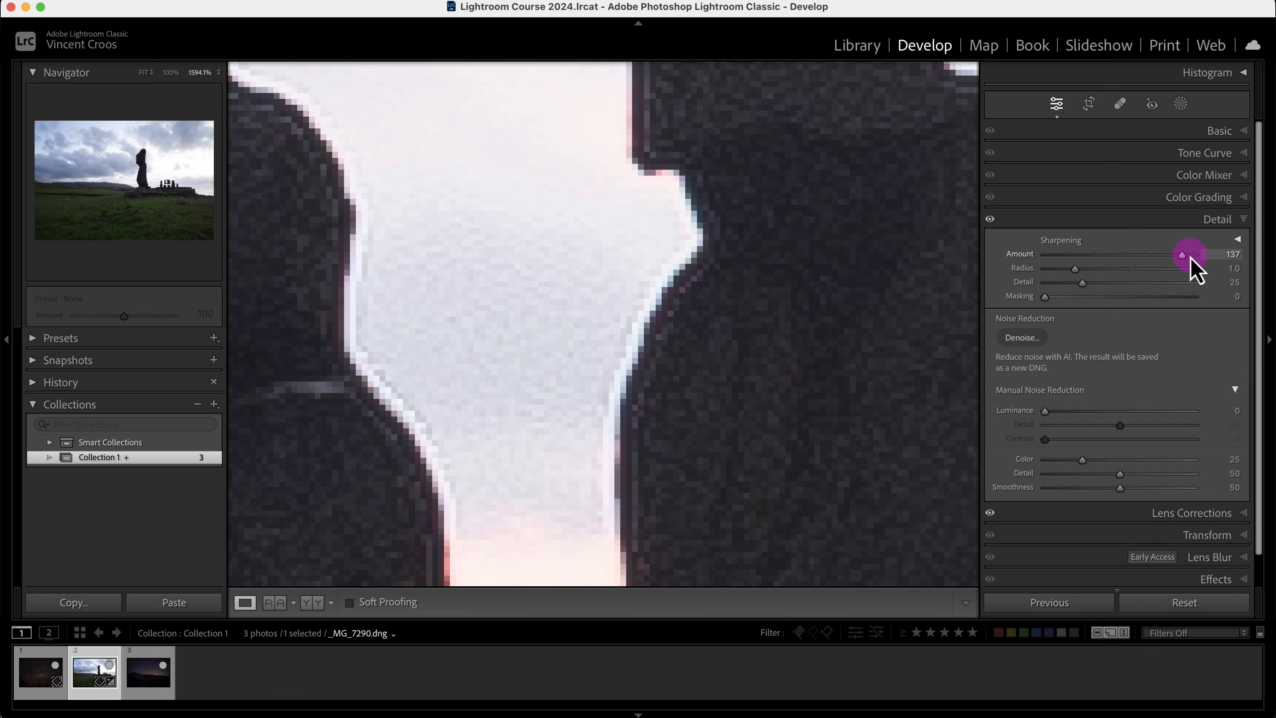
left_click_drag(1182, 255, 1129, 255)
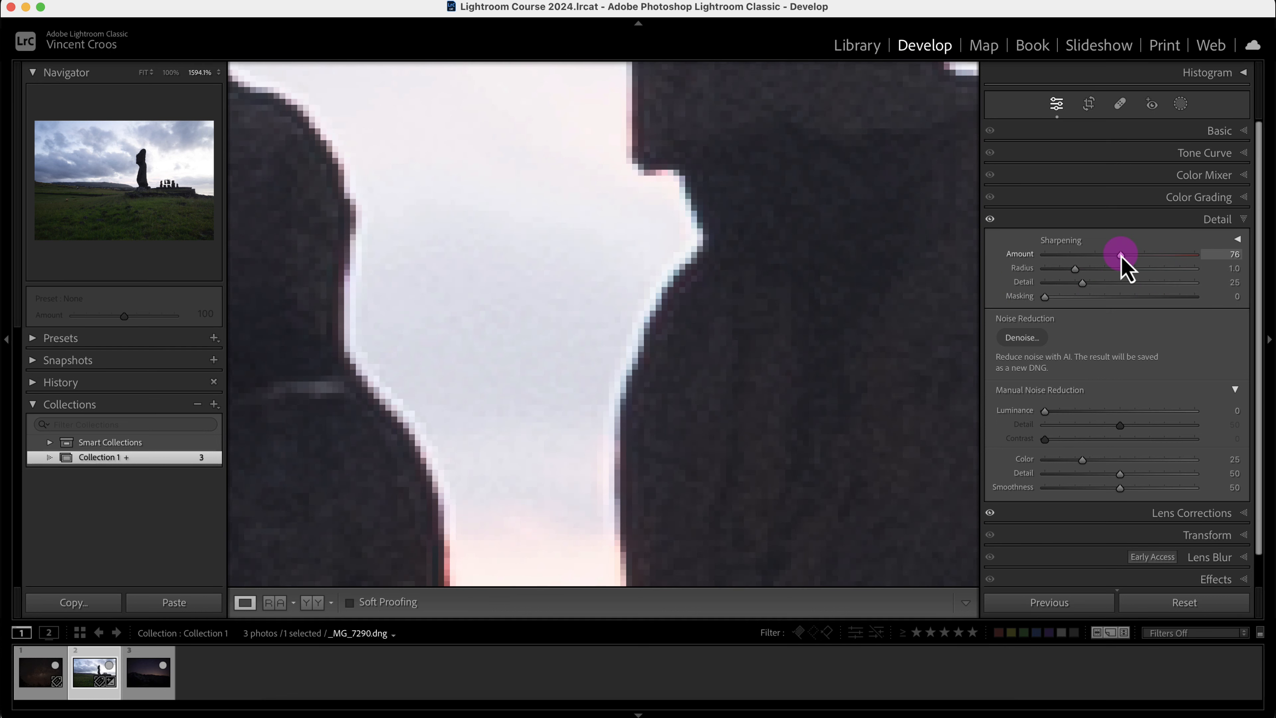
- Try a sharpening Radius of 1.6, restore Amount and Radius to their defaults, and raise the Amount to 49
left_click(1076, 272)
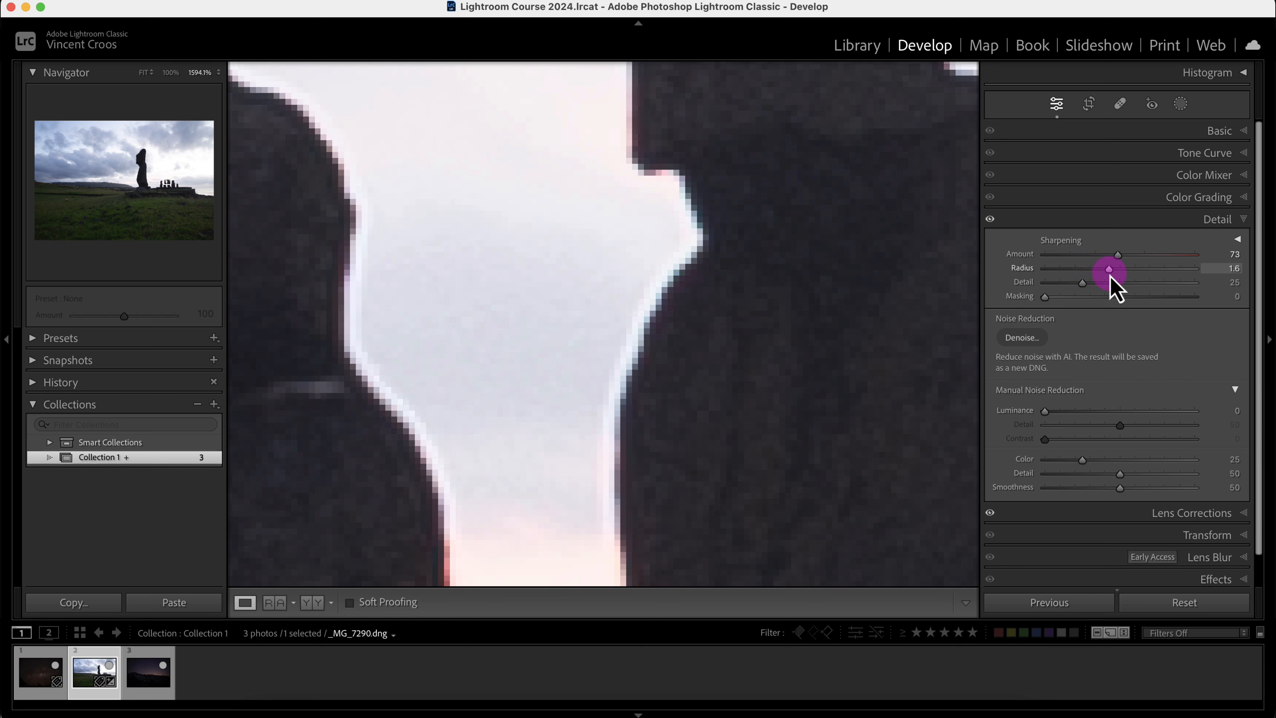
double_click(1117, 254)
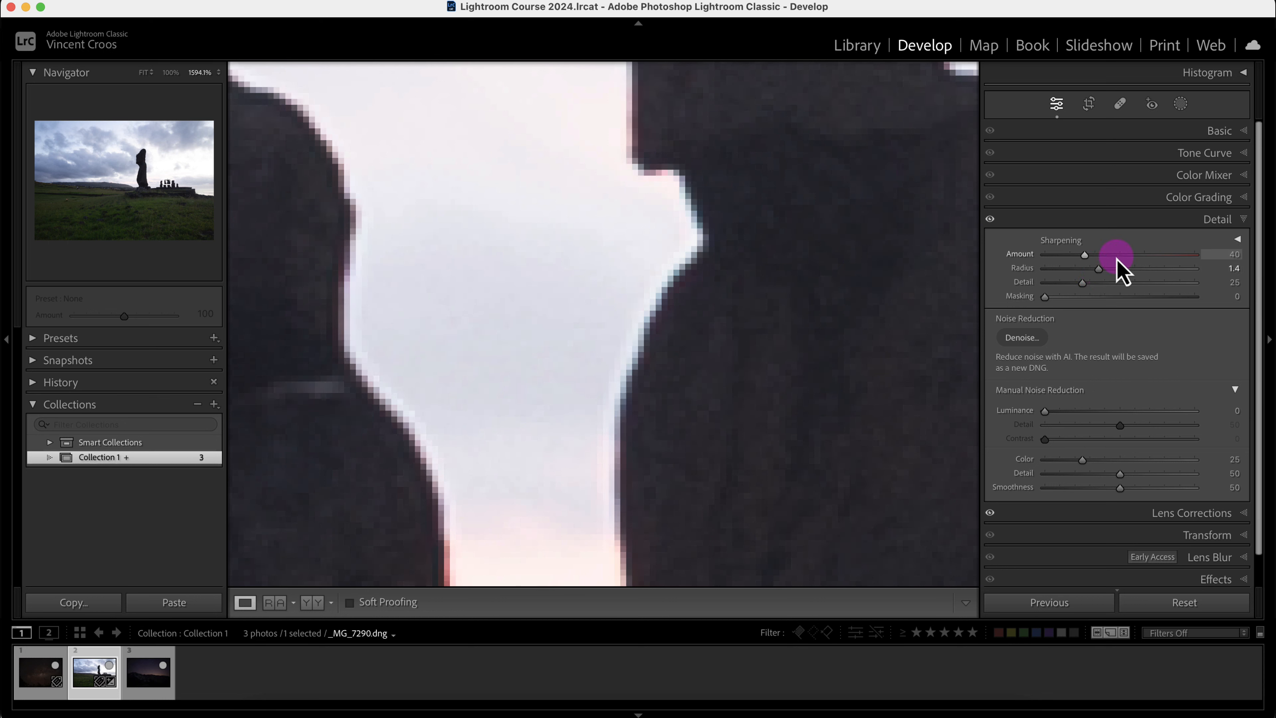
left_click_drag(1116, 268, 1101, 270)
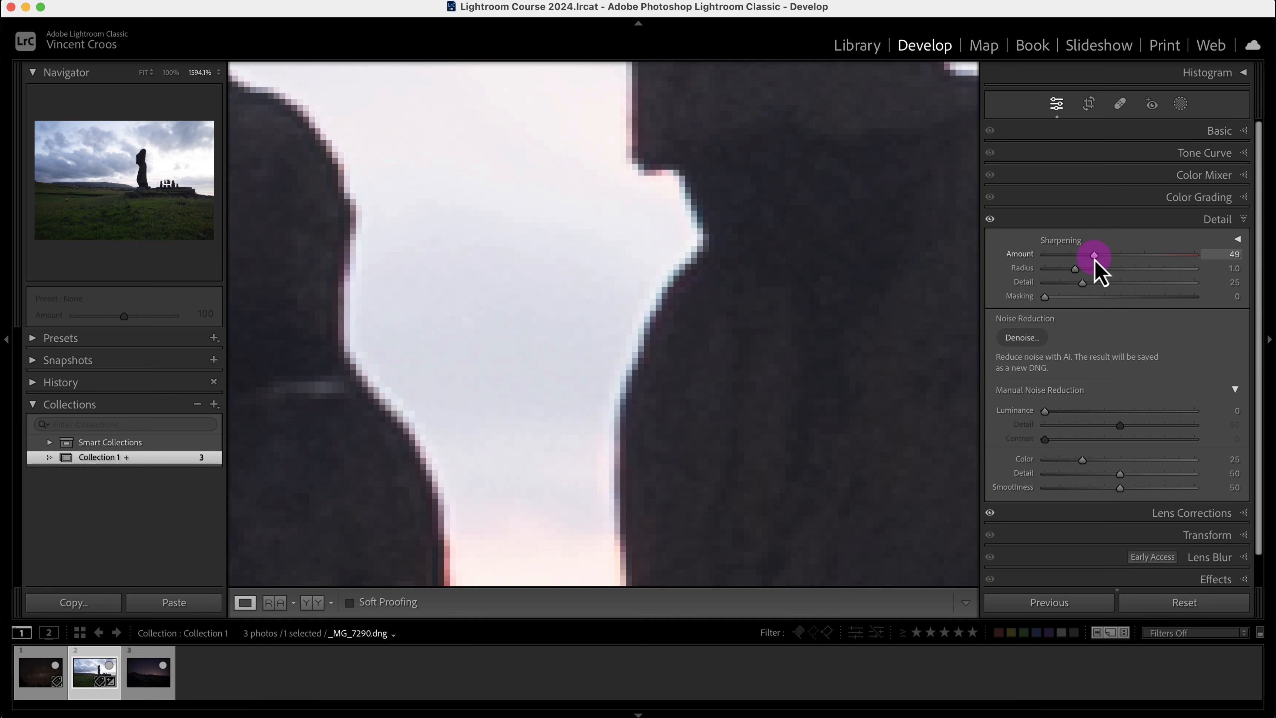
- Try sharpening with Amount 92 and Radius 2.6, inspect the statue's edges, and lower the Radius to 1.5
left_click_drag(1075, 269, 1171, 272)
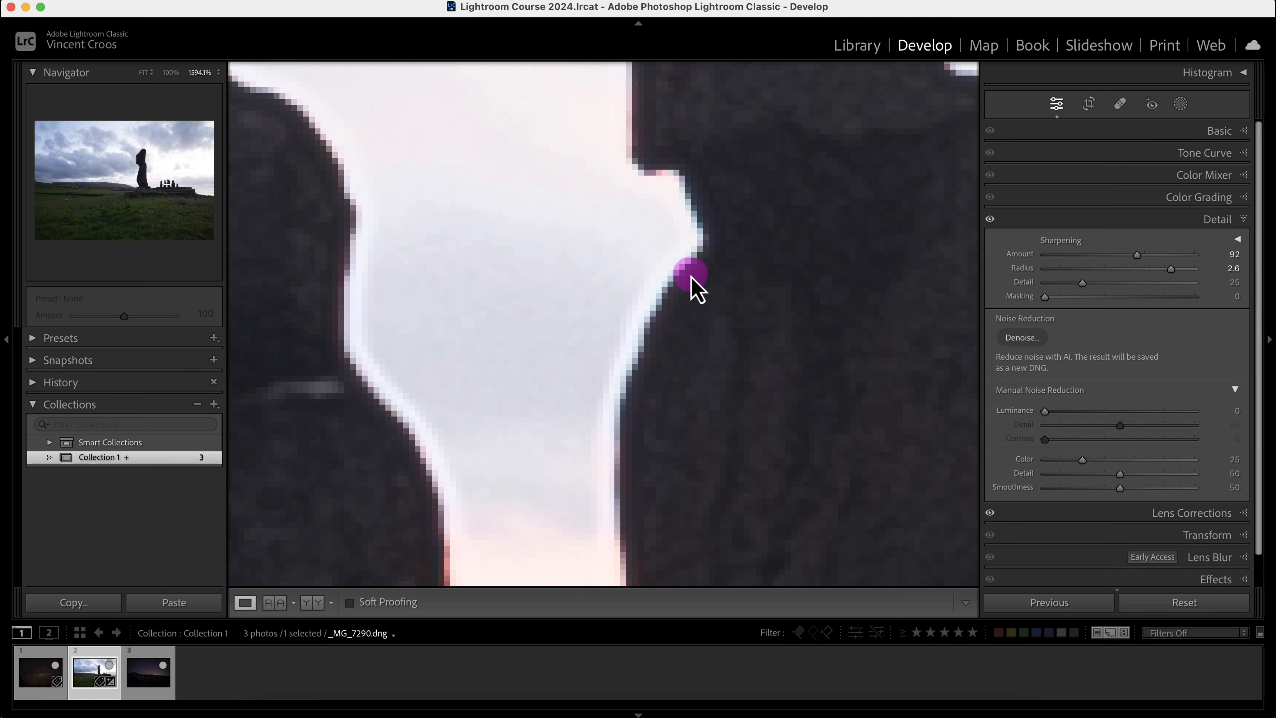
left_click_drag(715, 185, 647, 242)
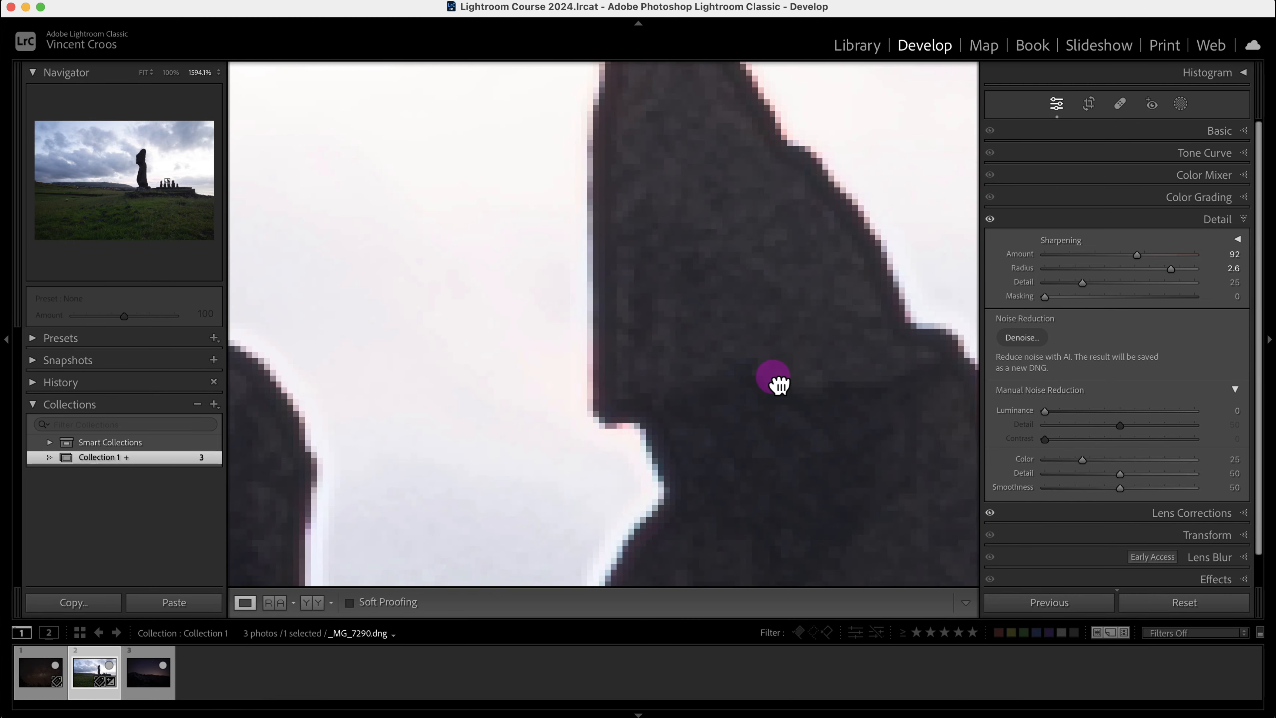
left_click_drag(954, 407, 967, 271)
left_click_drag(1171, 269, 1104, 277)
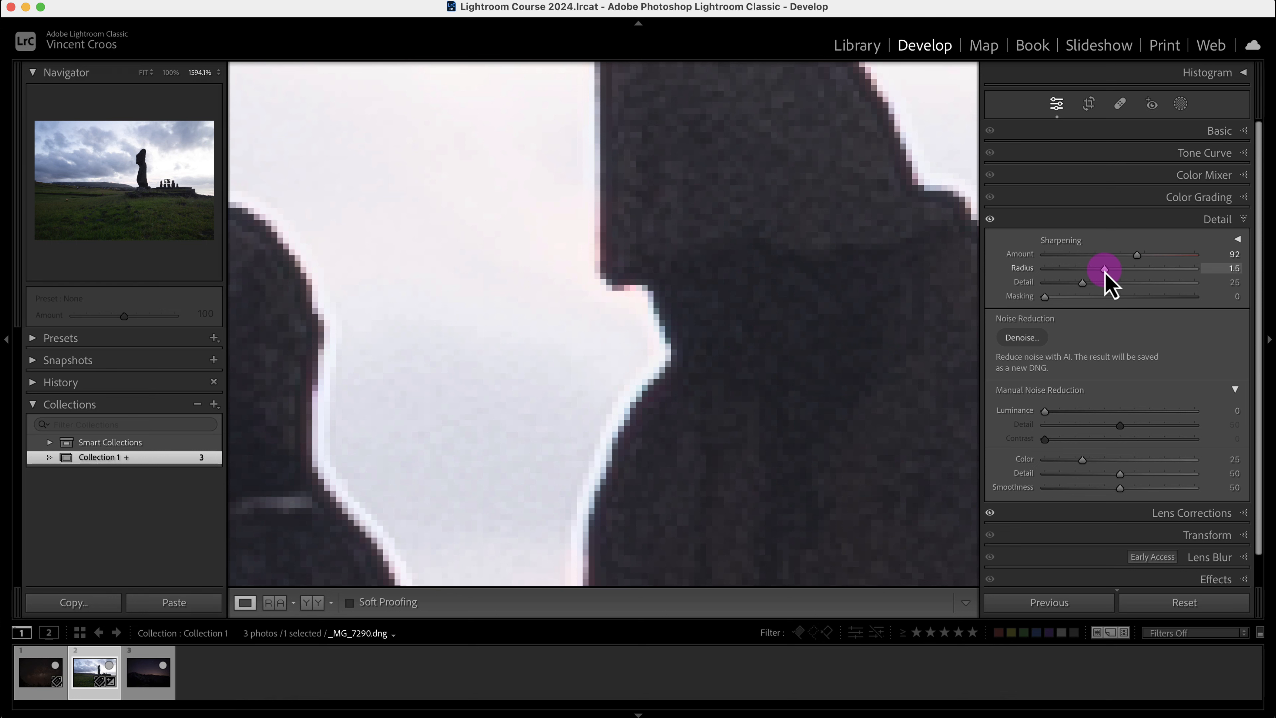
- Restore the sharpening Amount and Radius to their defaults, set the Amount to 73, and inspect the statue's edges and surface
double_click(1126, 256)
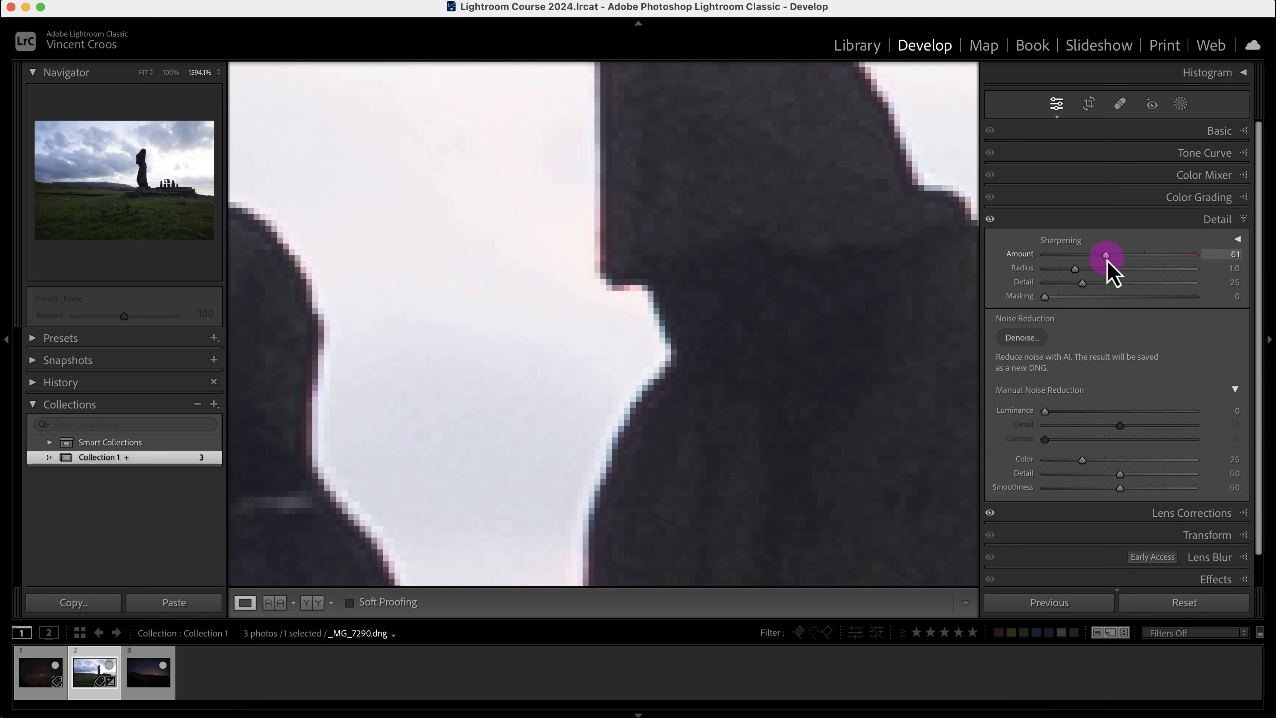
left_click_drag(1108, 260, 1110, 260)
left_click_drag(774, 345, 801, 258)
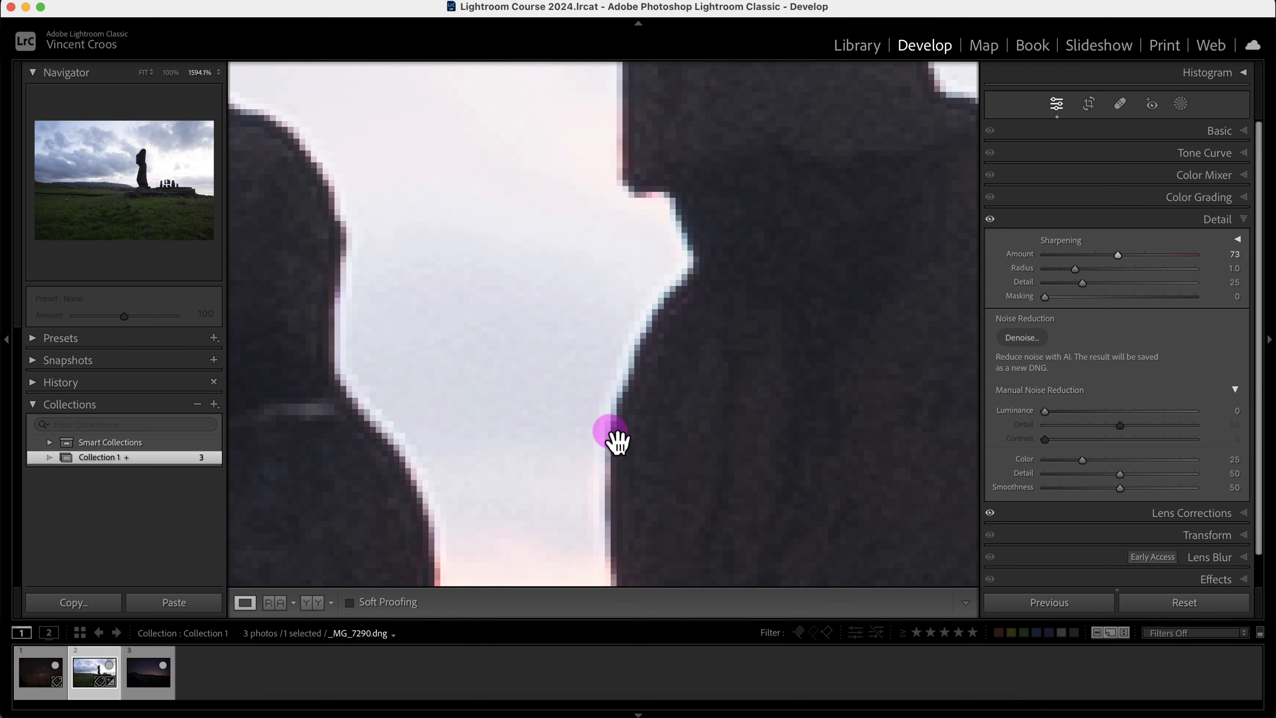
left_click_drag(787, 427, 669, 353)
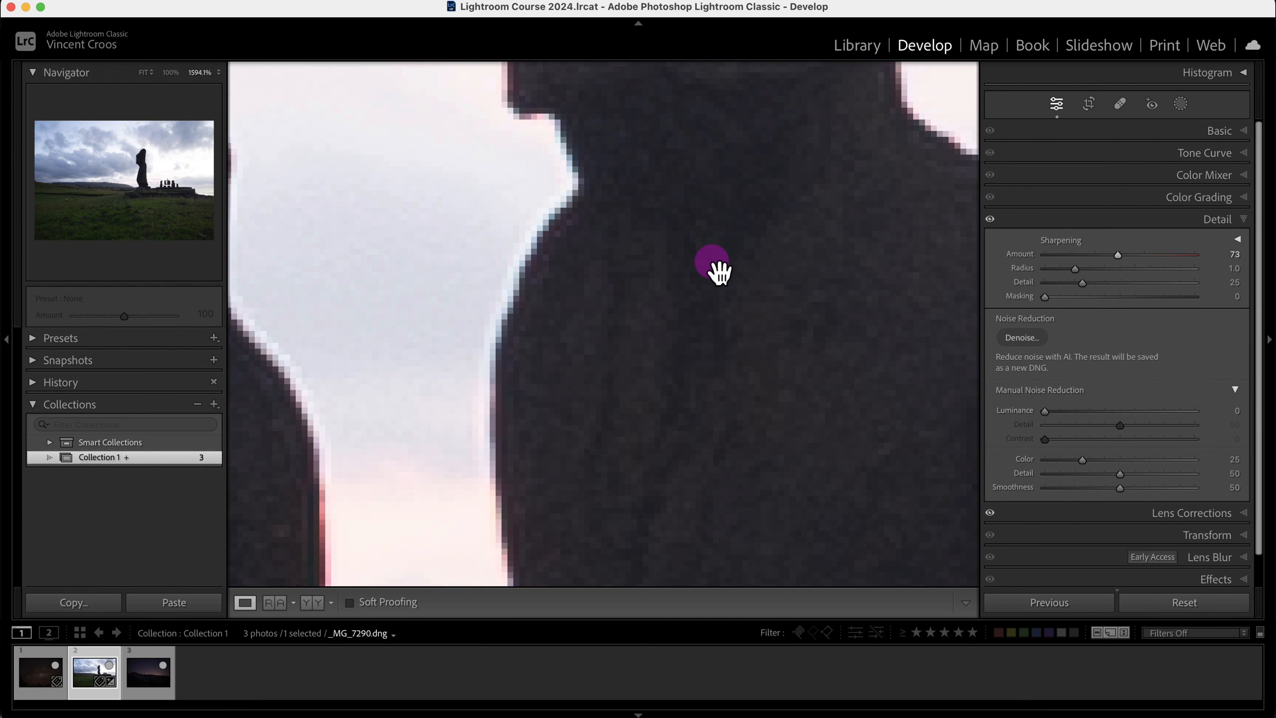
left_click_drag(727, 285, 696, 266)
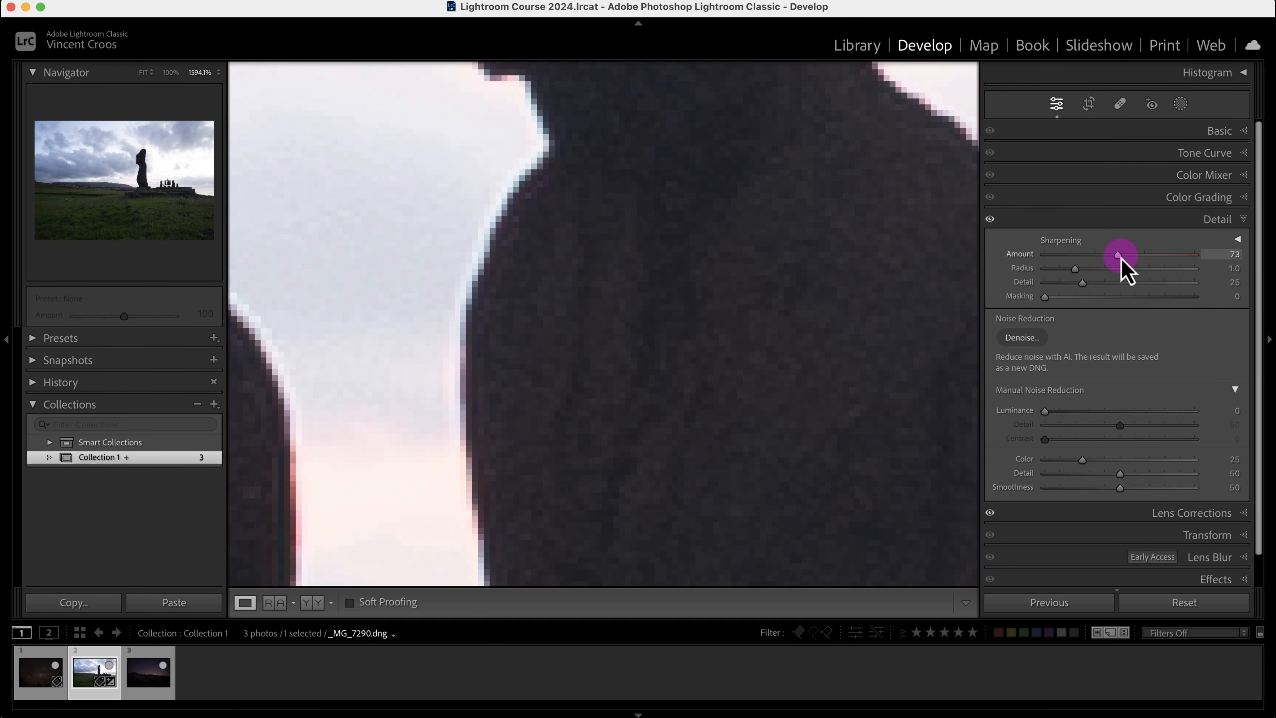
- Try a sharpening Amount of 116 on the dark statue surface and reduce it to 76
left_click_drag(1131, 260, 1171, 263)
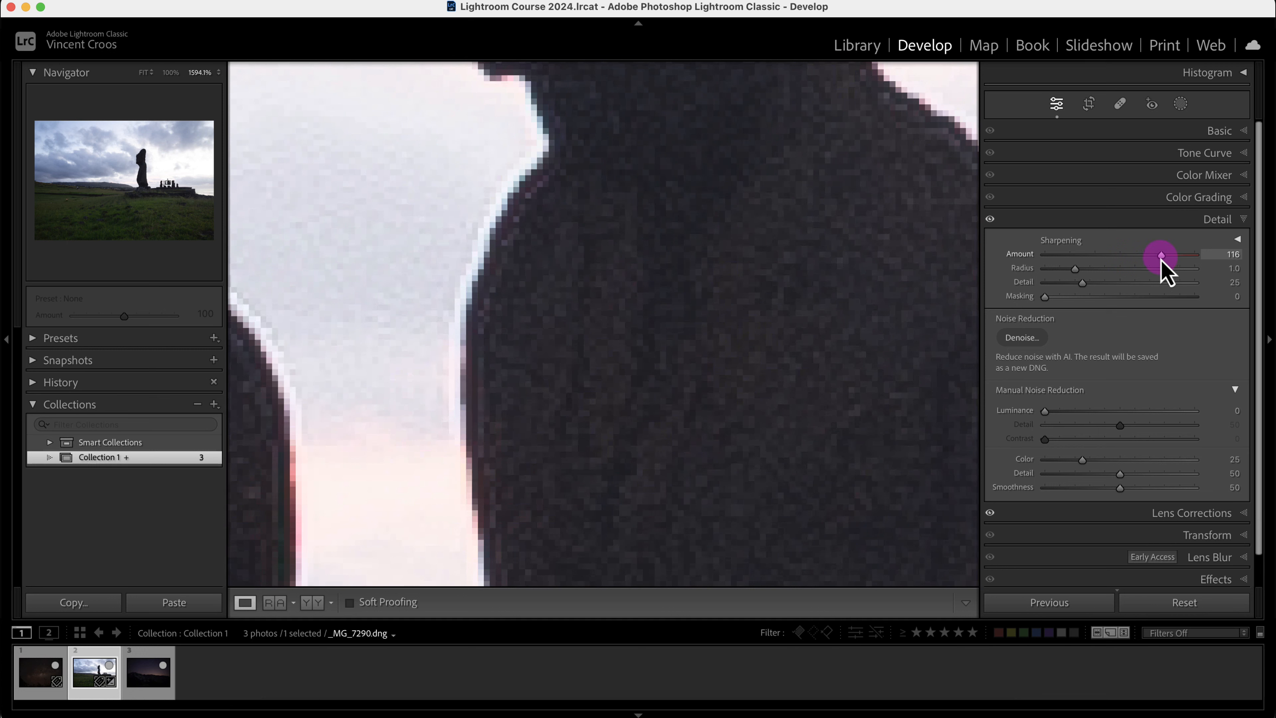
left_click_drag(1161, 256, 1120, 256)
left_click(1083, 283)
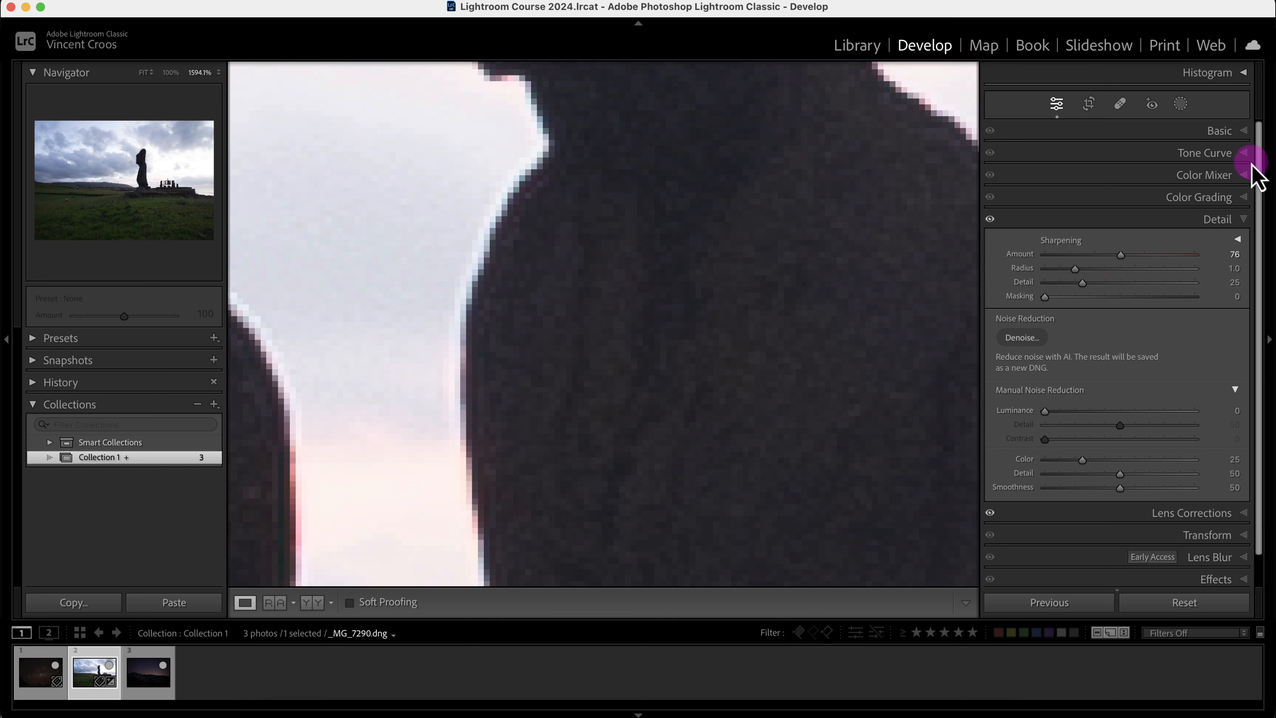
- Try a Texture value of +38 on the photo and restore it to 0
left_click(1246, 132)
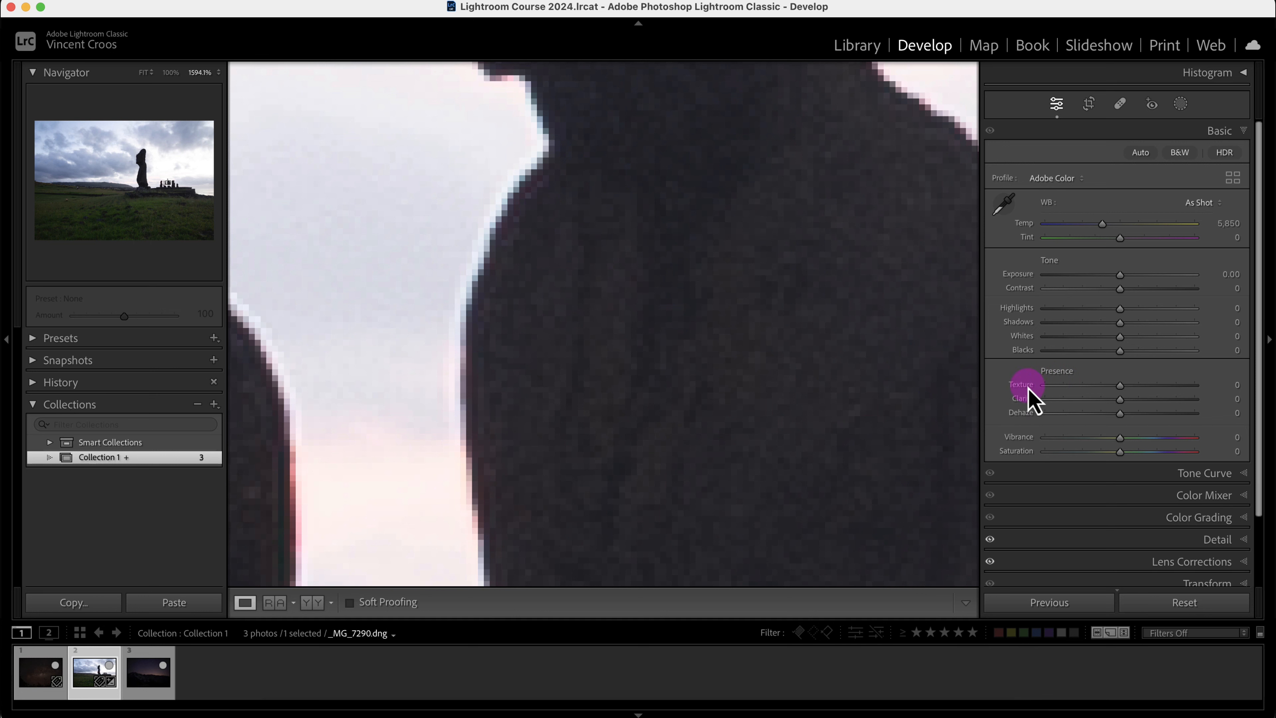
left_click_drag(1028, 389, 1149, 394)
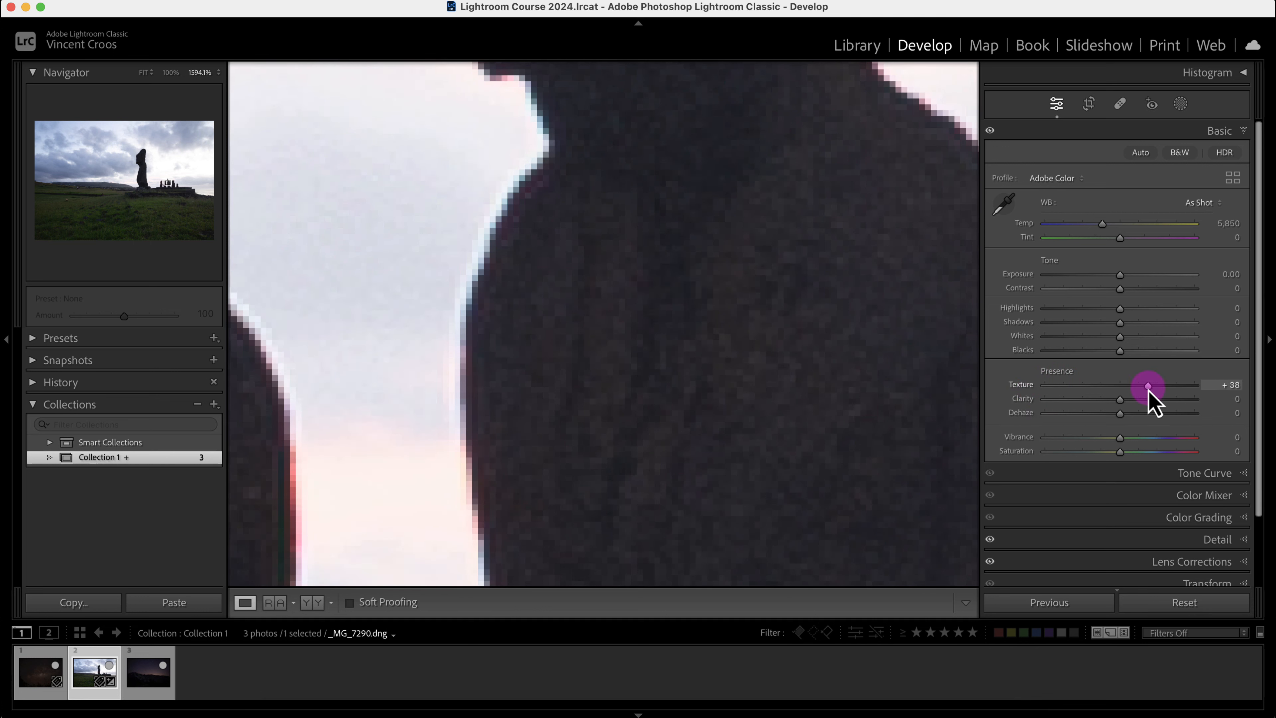
left_click(1245, 132)
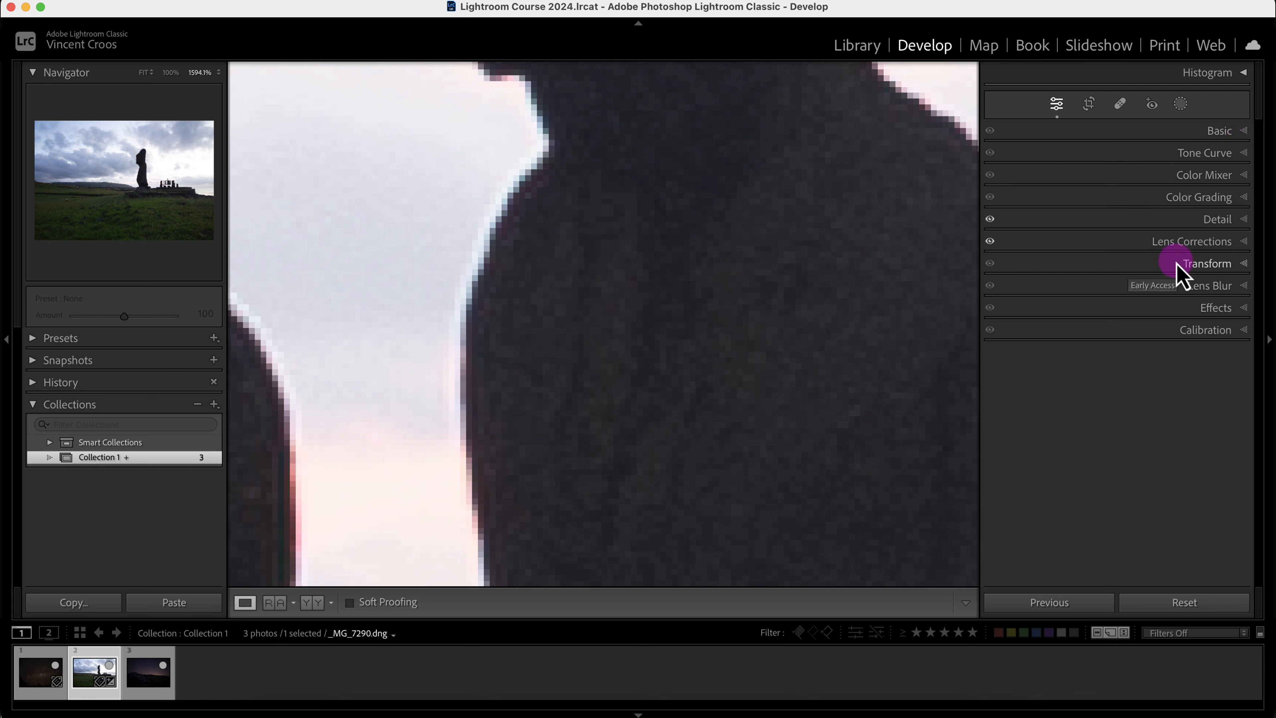
- Reset all of the photo's develop settings and turn on Remove Chromatic Aberration in the lens corrections
left_click(1242, 220)
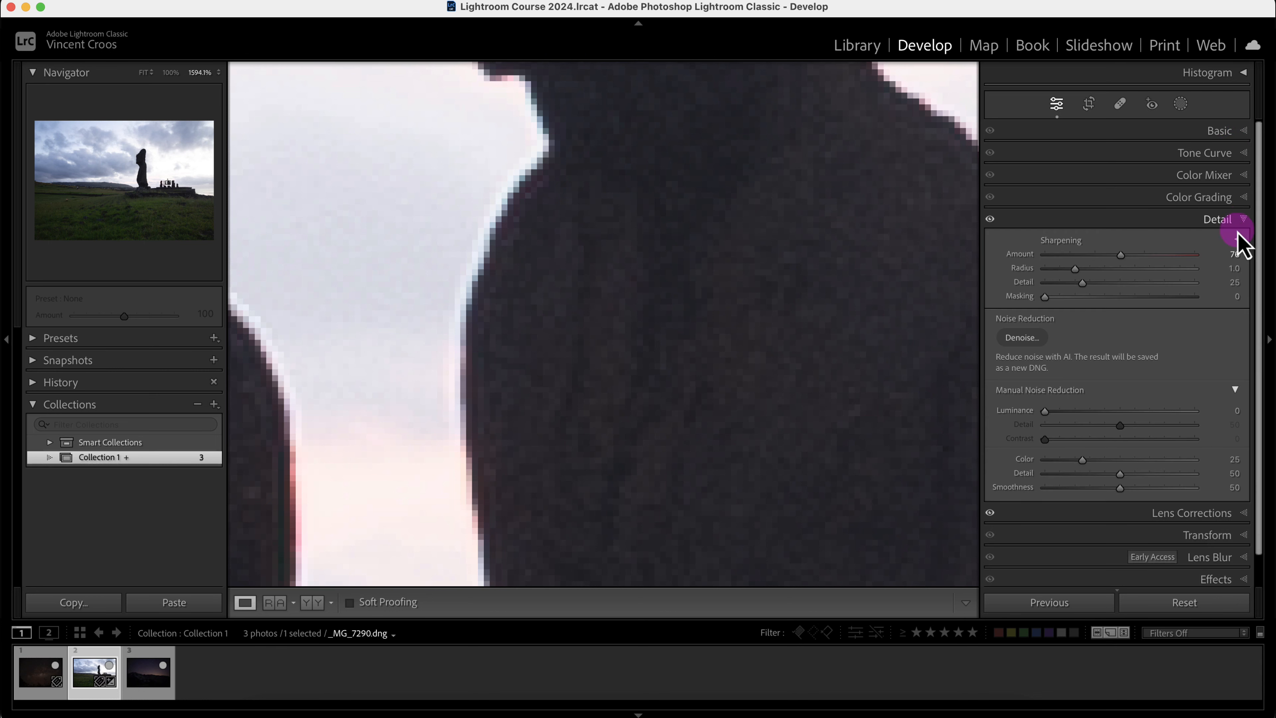
left_click_drag(887, 272, 918, 306)
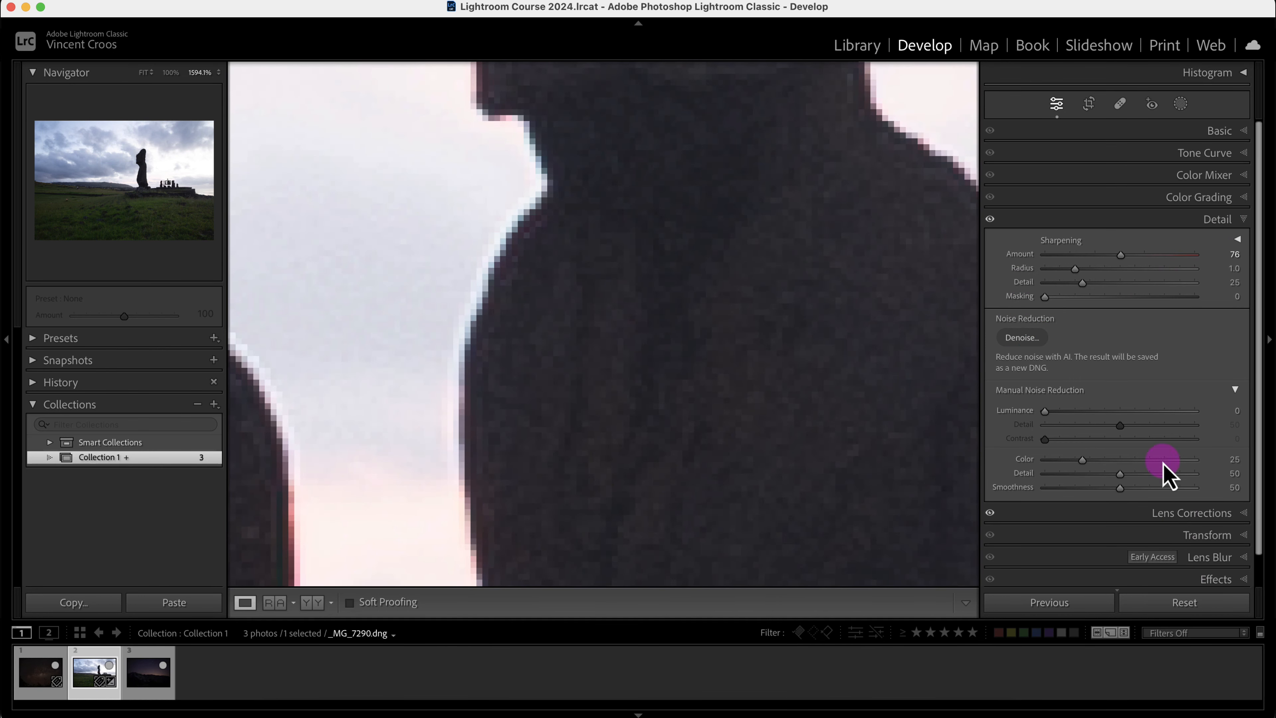
left_click(1185, 603)
left_click_drag(679, 336, 755, 324)
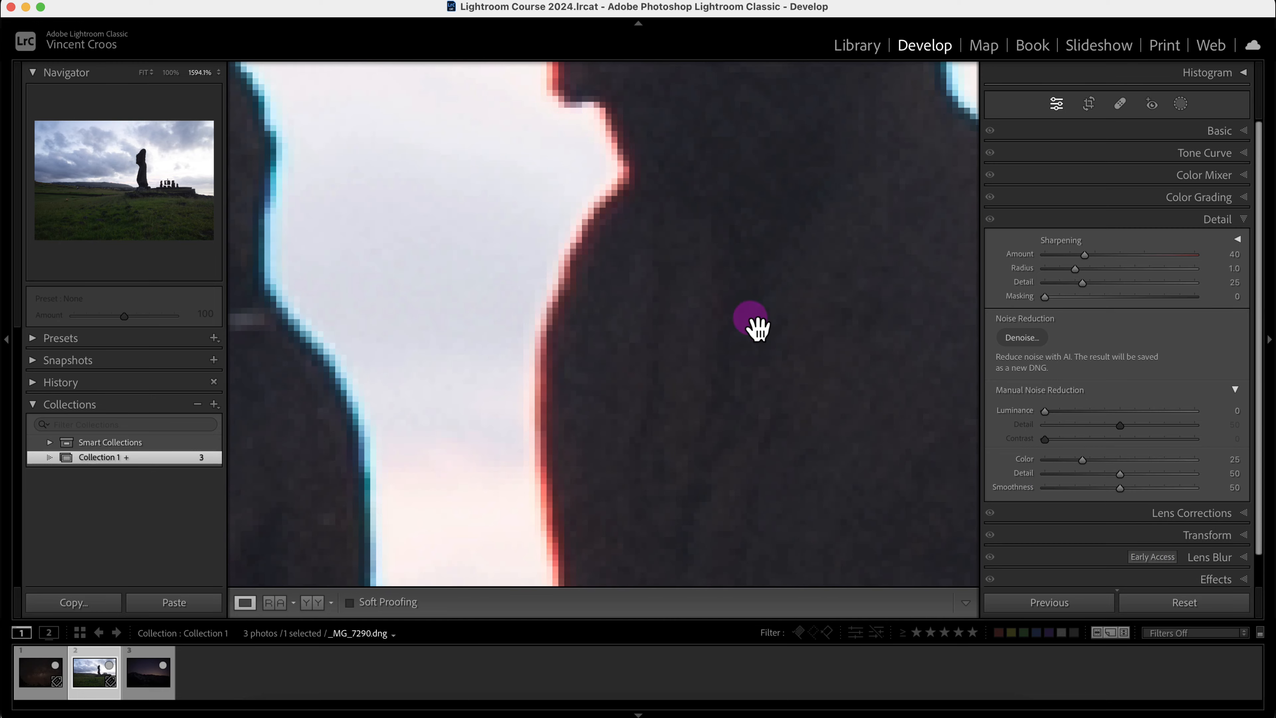
left_click(1239, 515)
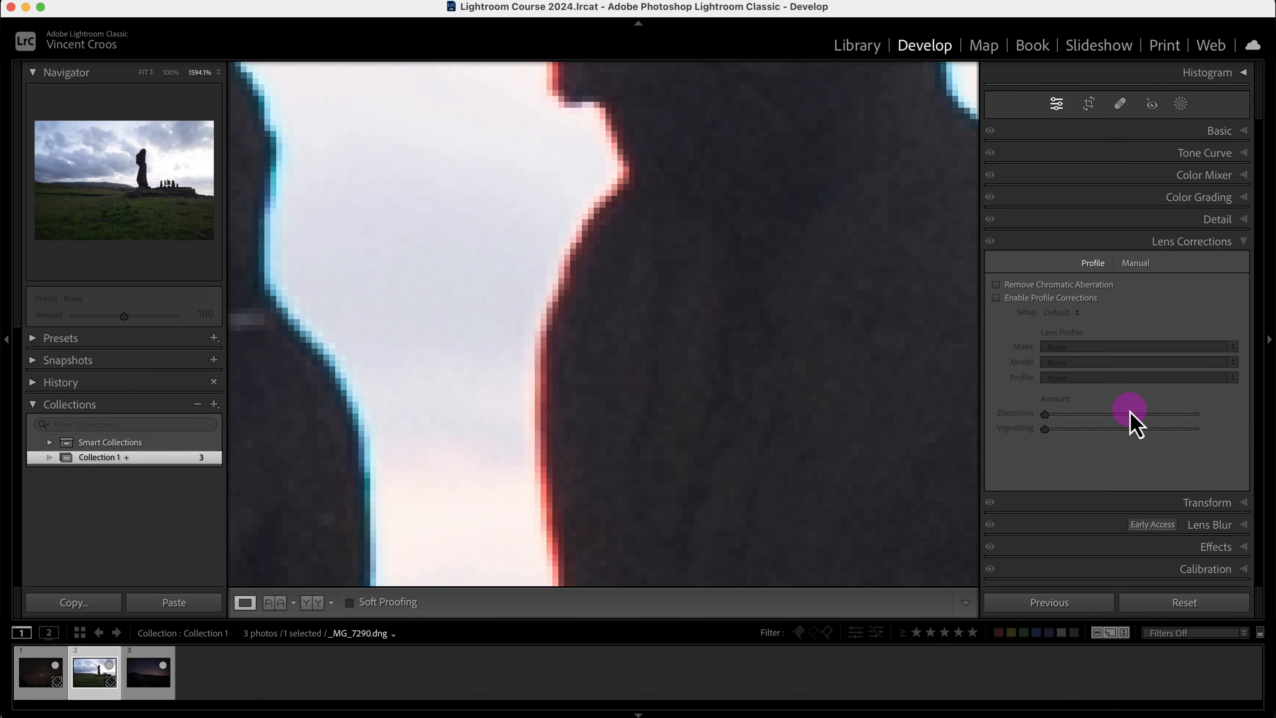
left_click(996, 286)
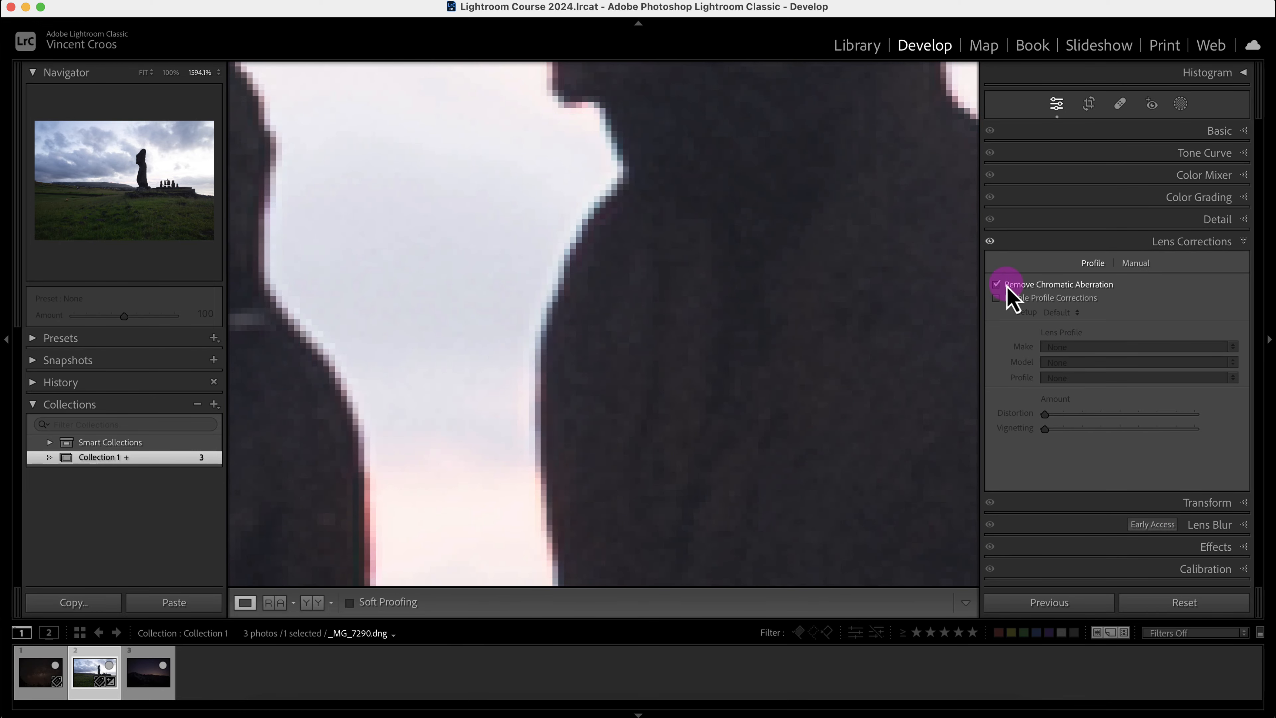
- Raise the sharpening Amount to 150 and inspect the statues' edges and dark surfaces in close-up
left_click(1241, 243)
left_click_drag(533, 229, 709, 191)
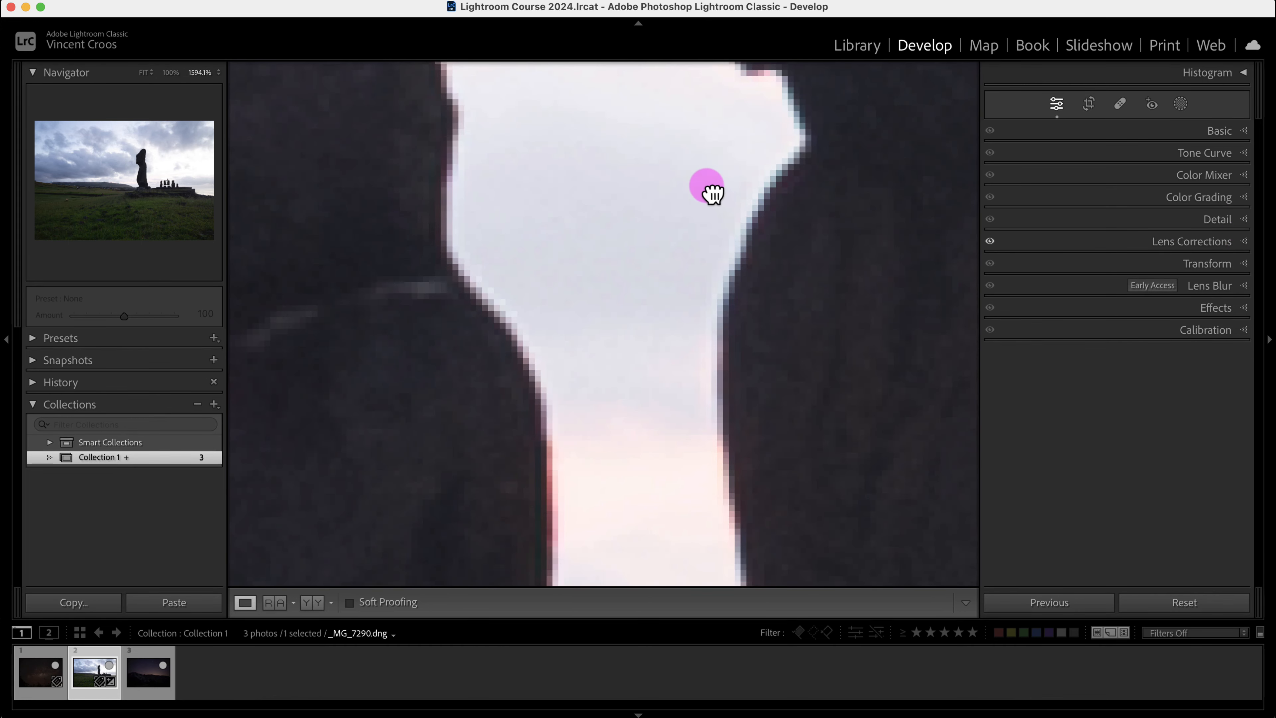
left_click(1227, 221)
left_click(1106, 255)
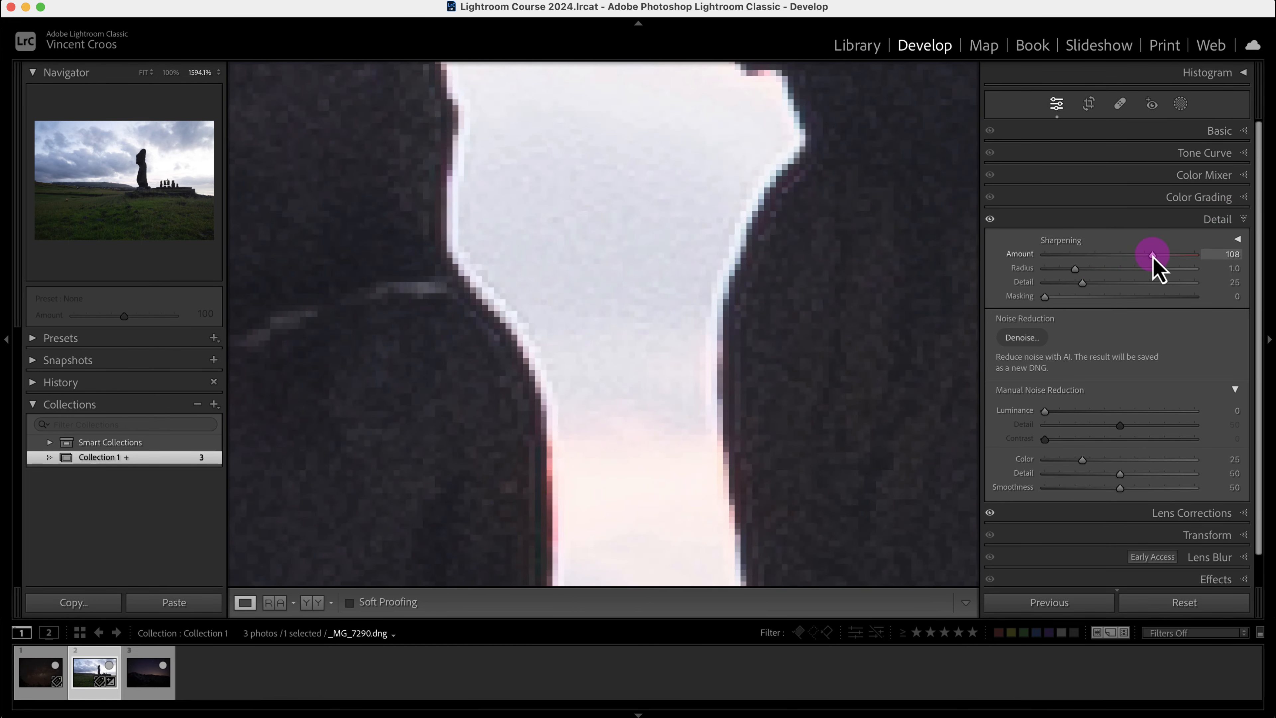
left_click_drag(1163, 255, 1195, 255)
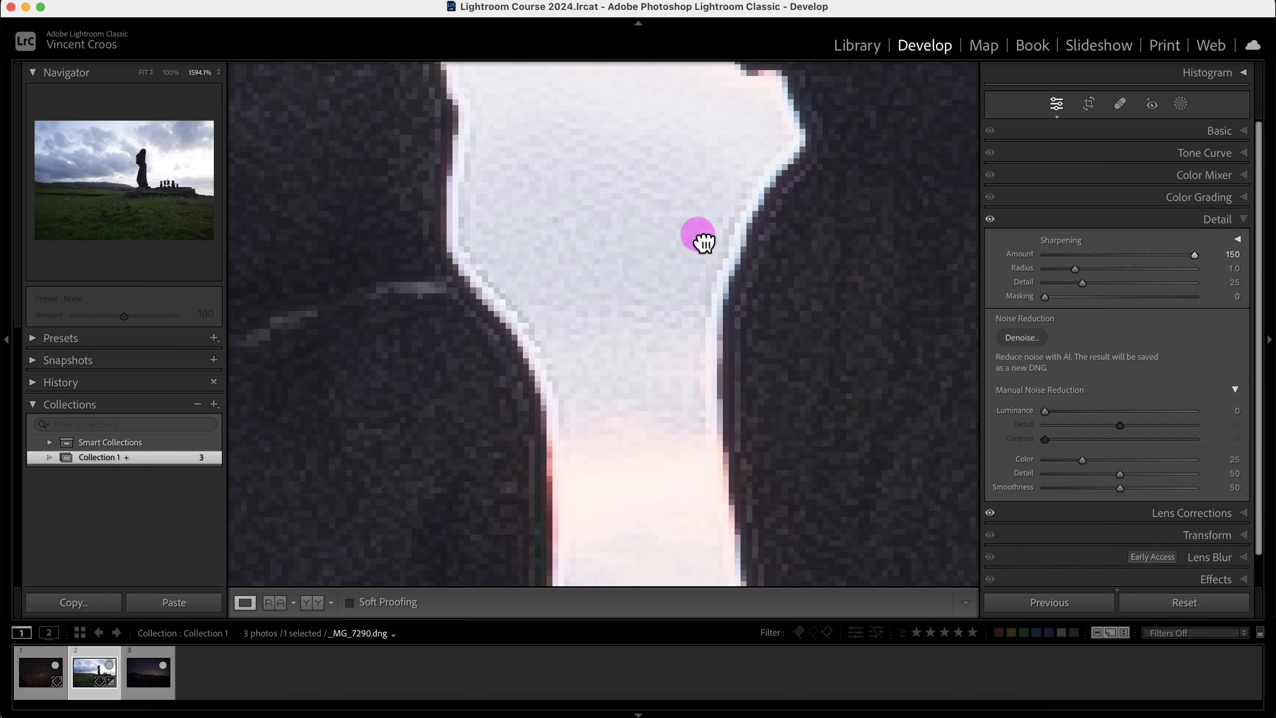
left_click_drag(701, 239, 759, 254)
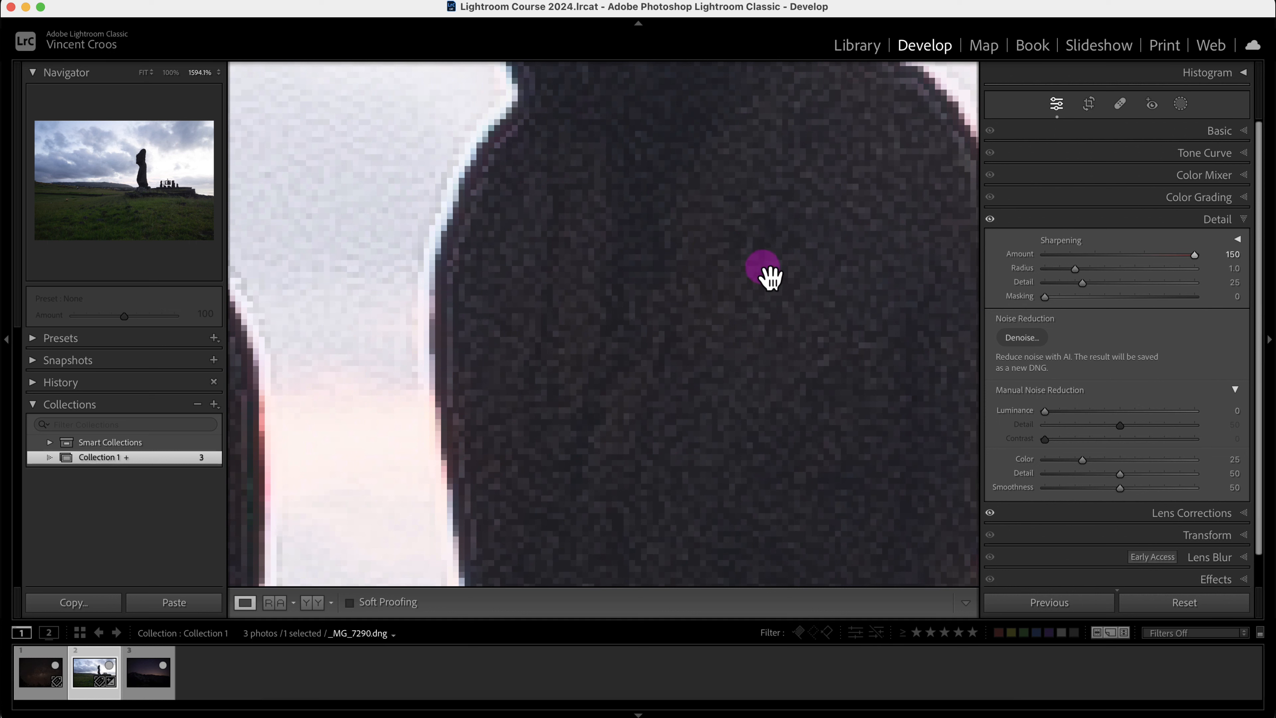
- Try a sharpening Masking of 37 and restore the sharpening Amount to its default of 40
left_click_drag(1046, 297, 1101, 307)
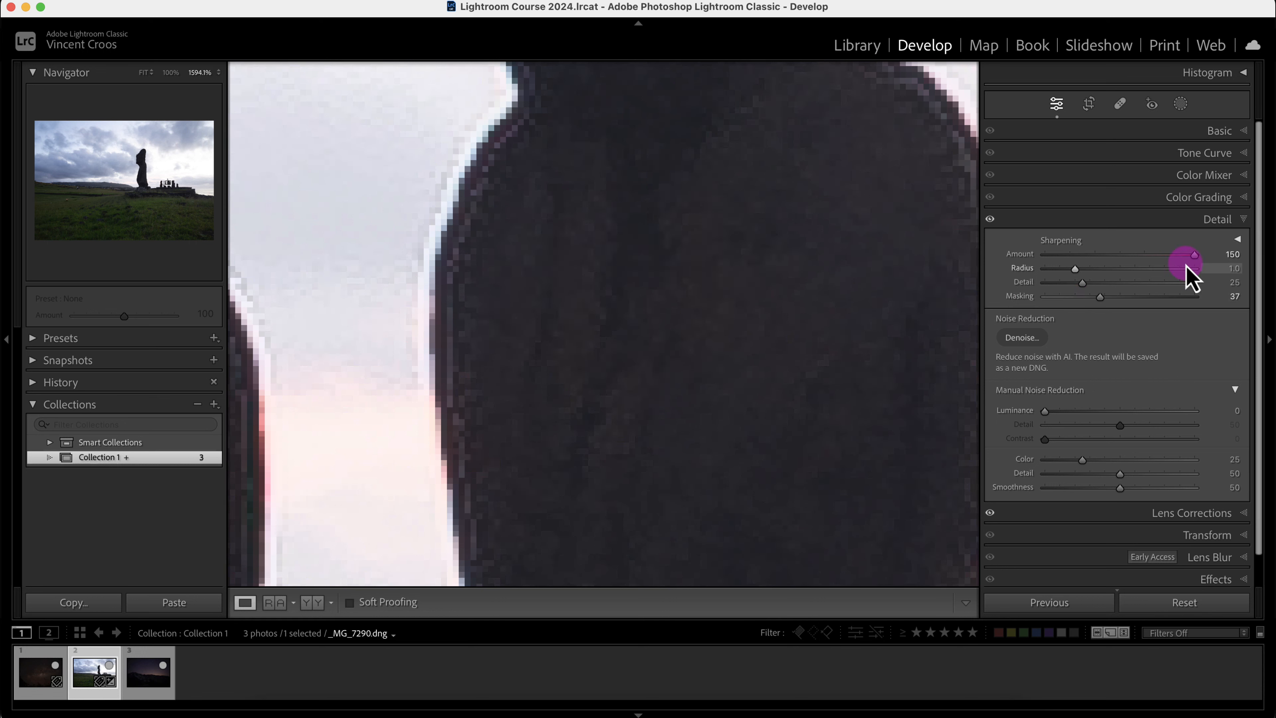
double_click(1194, 255)
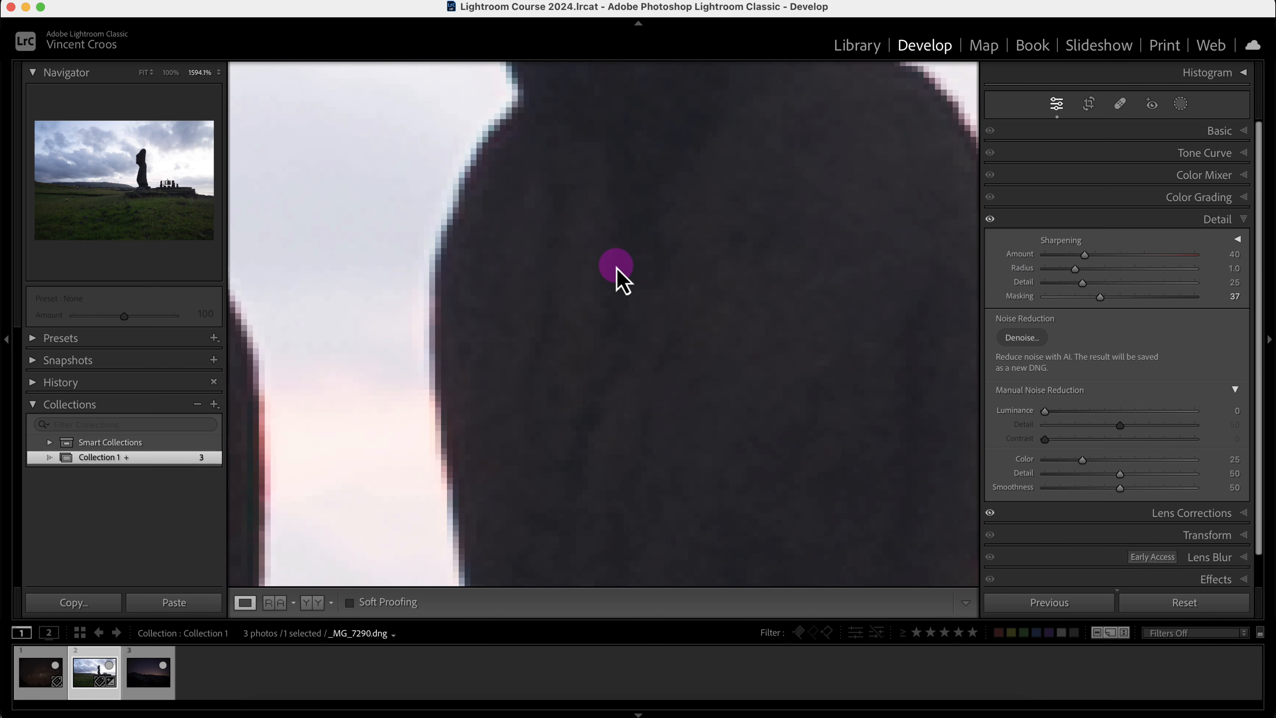
left_click(619, 271)
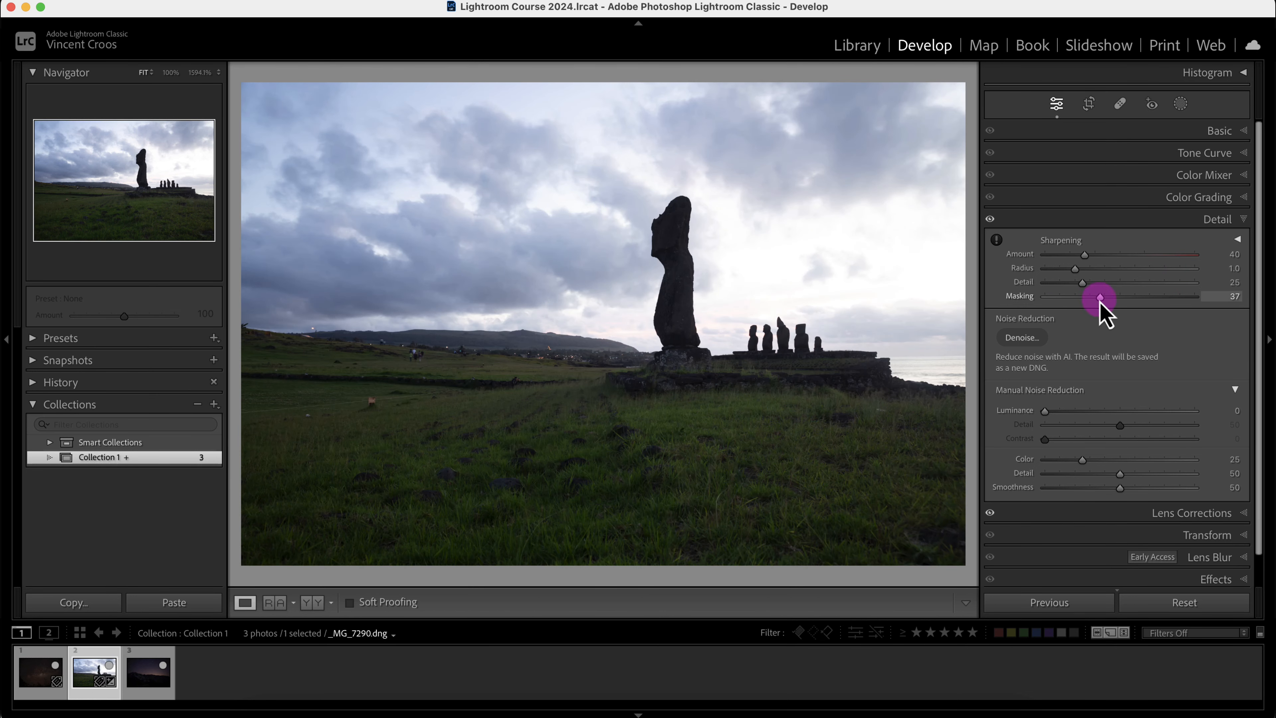
- Raise the sharpening Masking to 91 and inspect the edges of the small statues in close-up
mouse_move(1100, 297)
left_mouse_down()
mouse_move(1088, 297)
mouse_move(1104, 297)
left_mouse_up()
left_click_drag(1104, 297, 1183, 308)
left_click(703, 284)
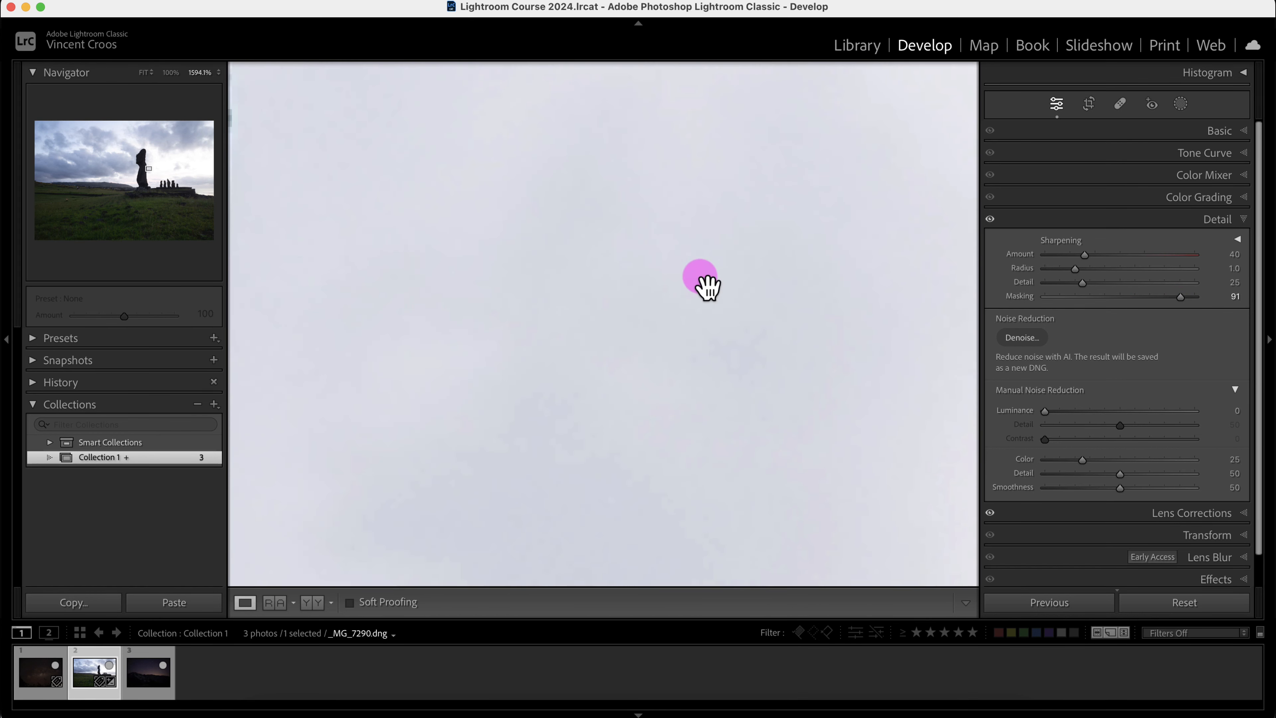
left_click_drag(183, 176, 170, 185)
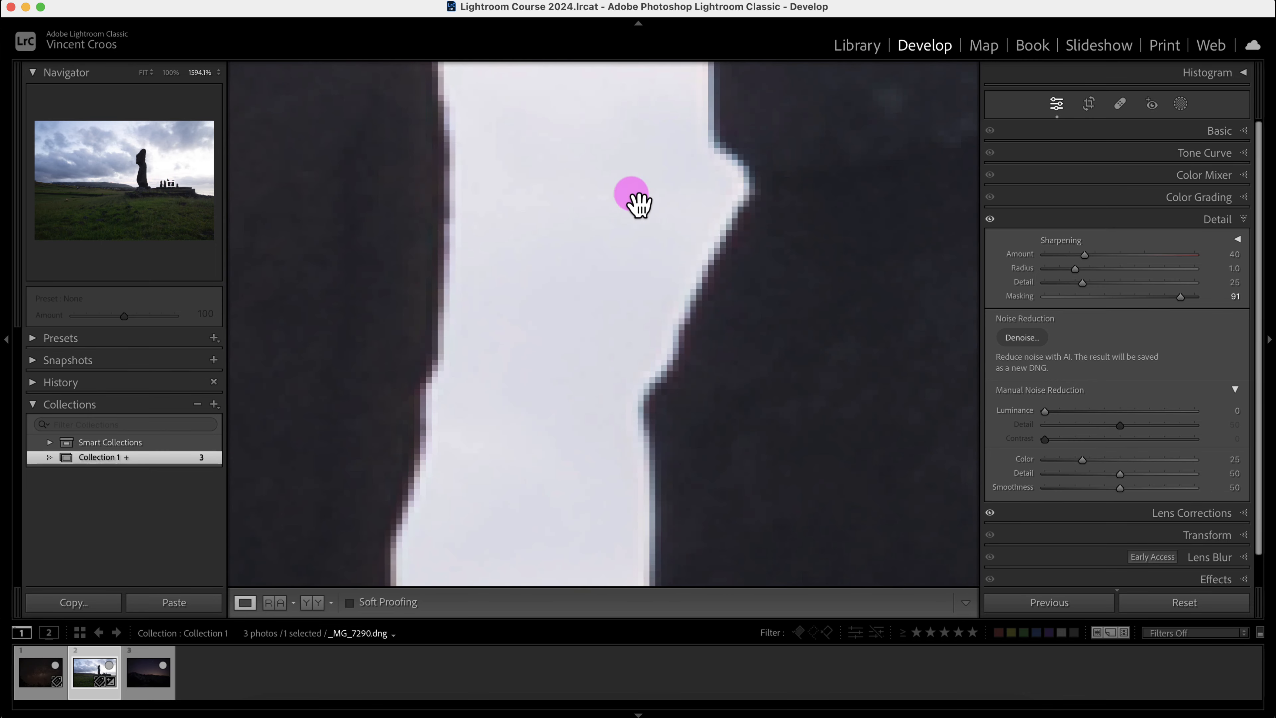
left_click_drag(633, 200, 746, 380)
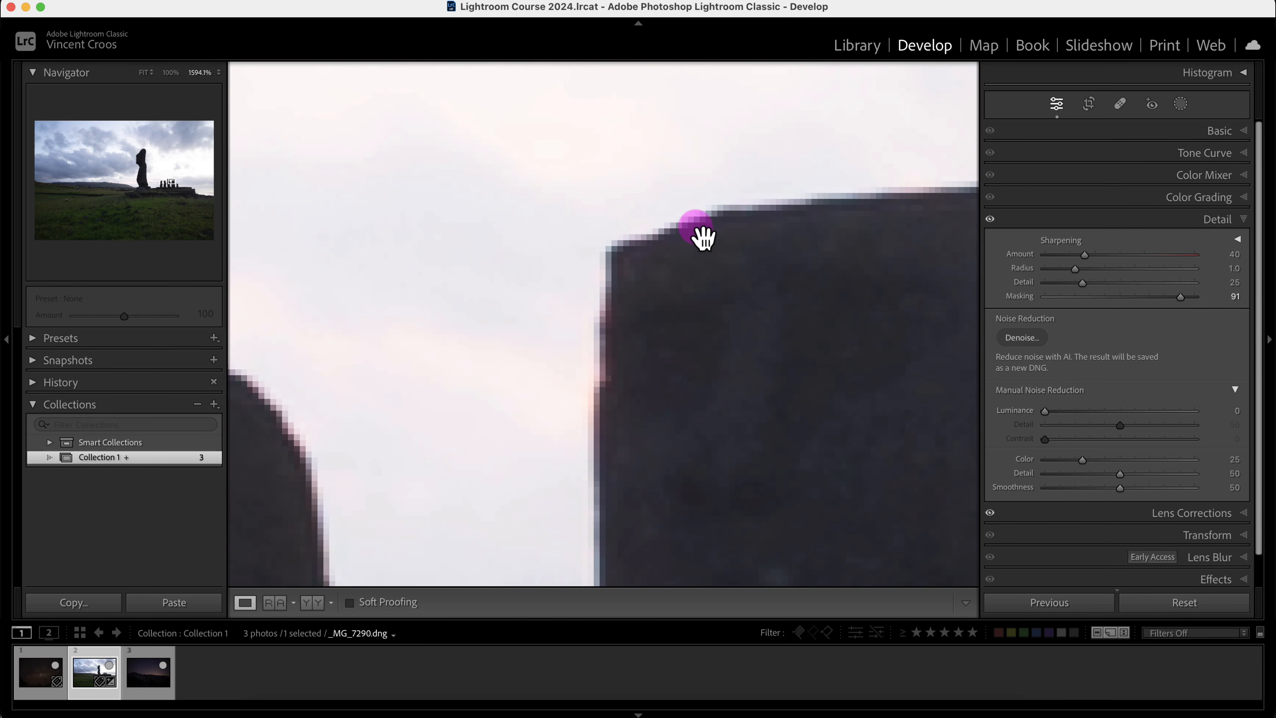
- Try a sharpening Amount of 150 on the small statues' edges and lower the Masking to 0
left_click_drag(1085, 255, 1194, 261)
left_click(1202, 260)
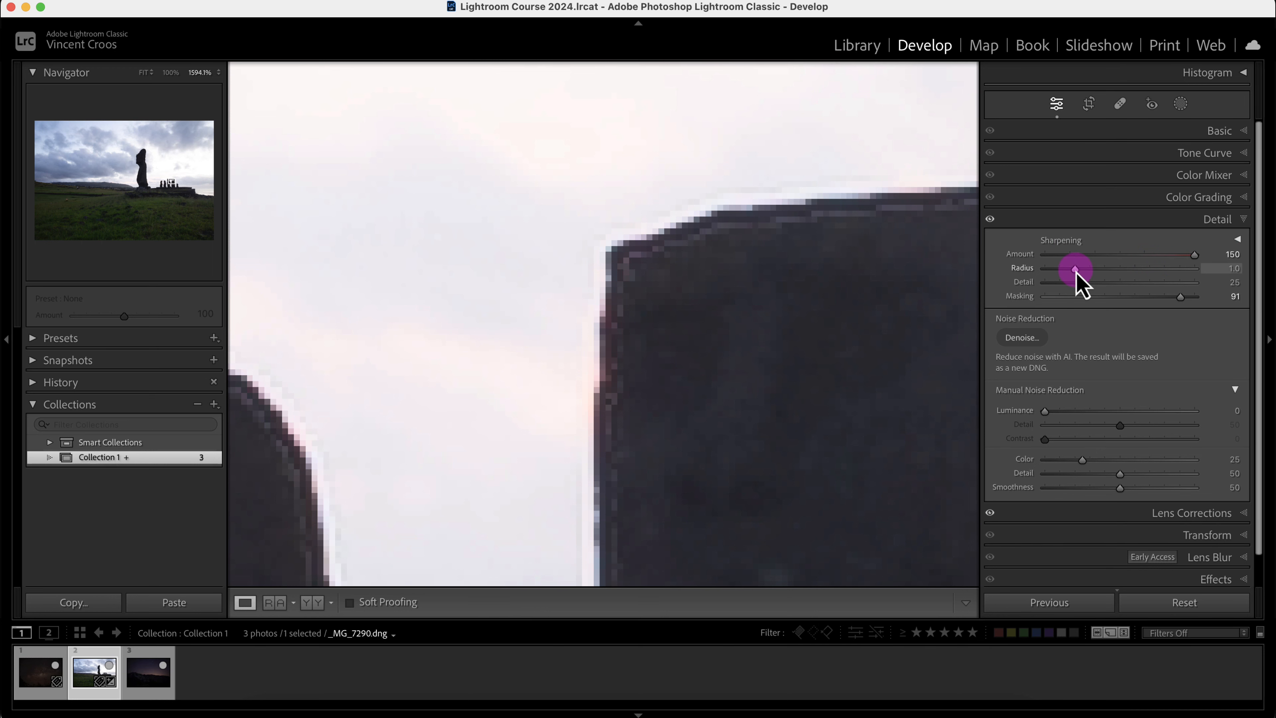
left_click_drag(621, 246, 661, 22)
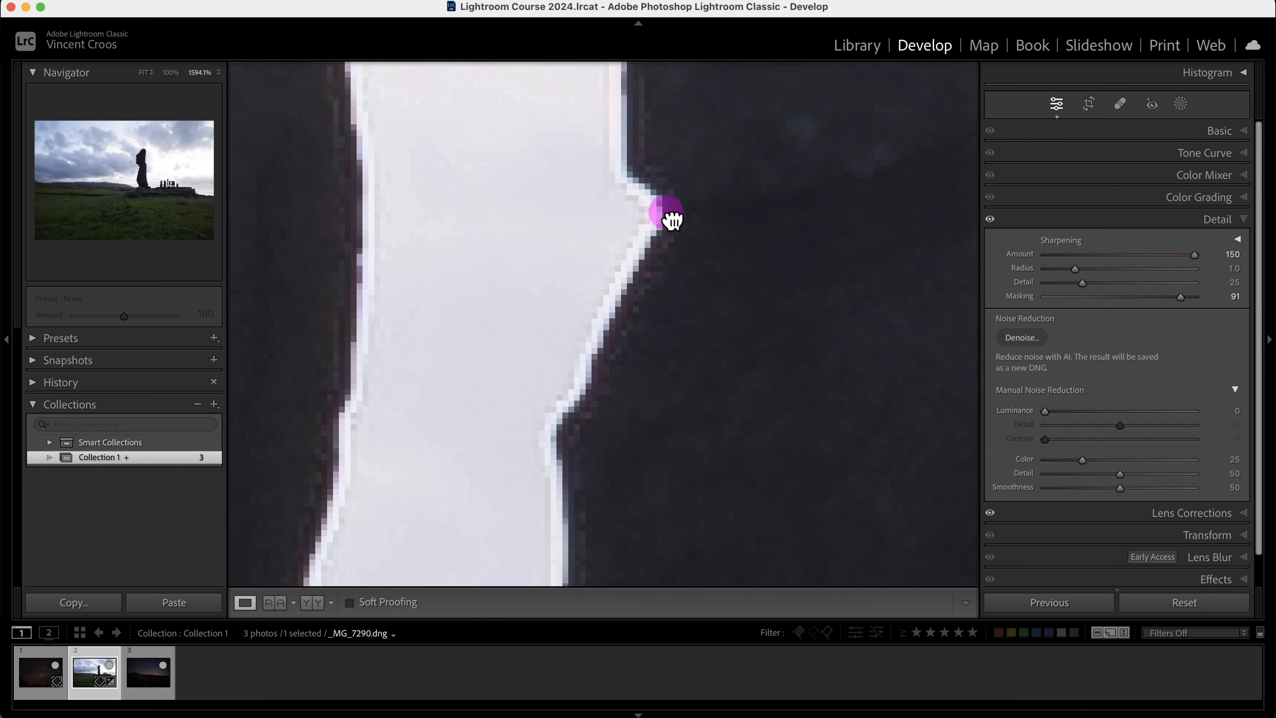
left_click_drag(669, 216, 466, 279)
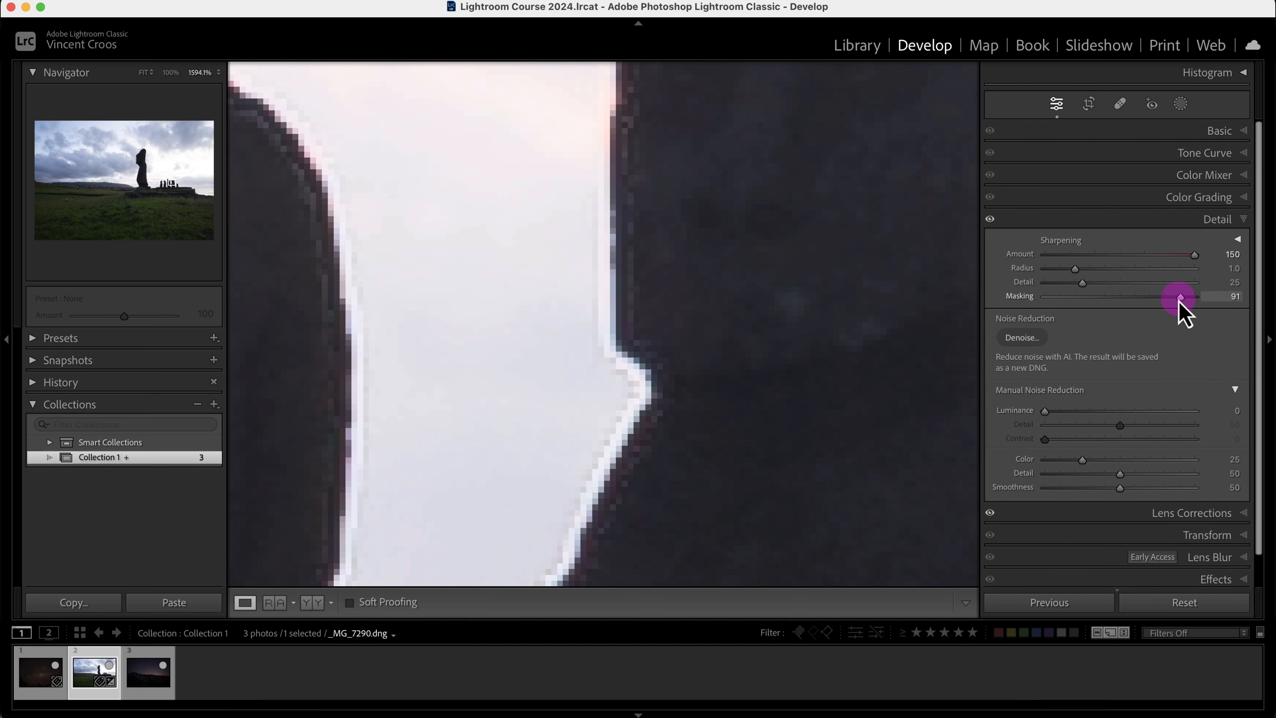
left_click_drag(1175, 300, 1028, 302)
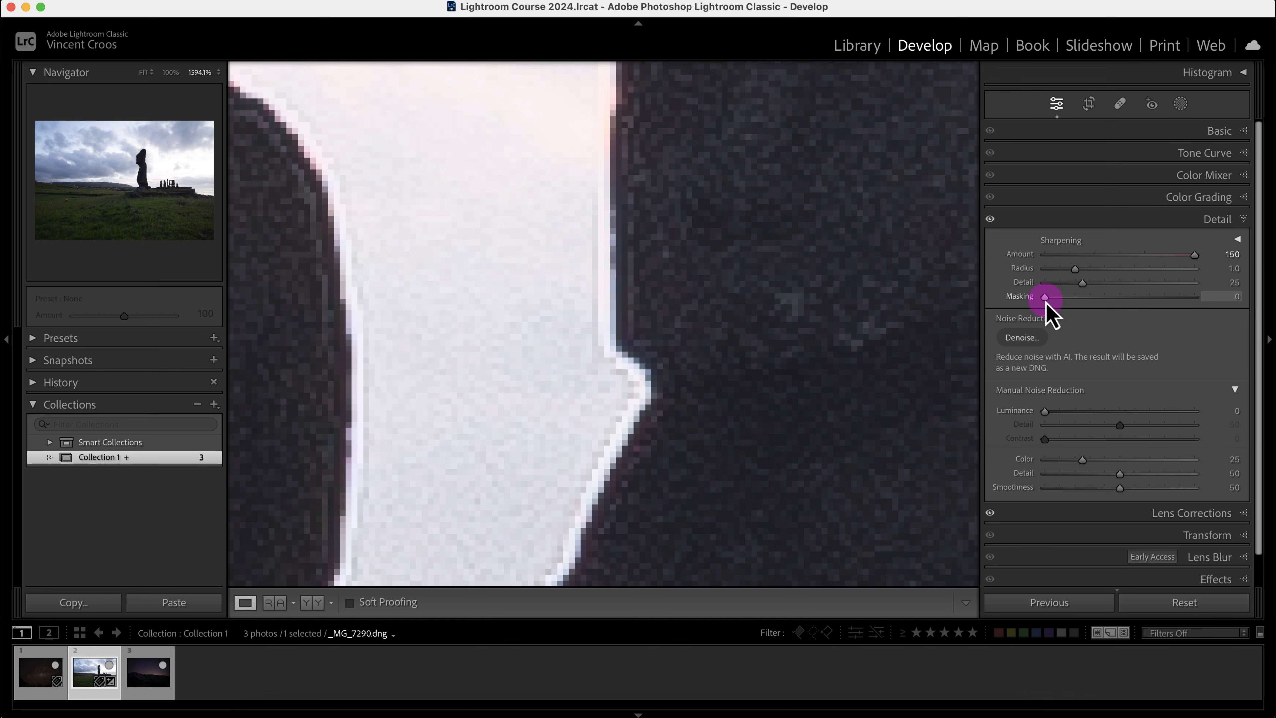
left_click(818, 250)
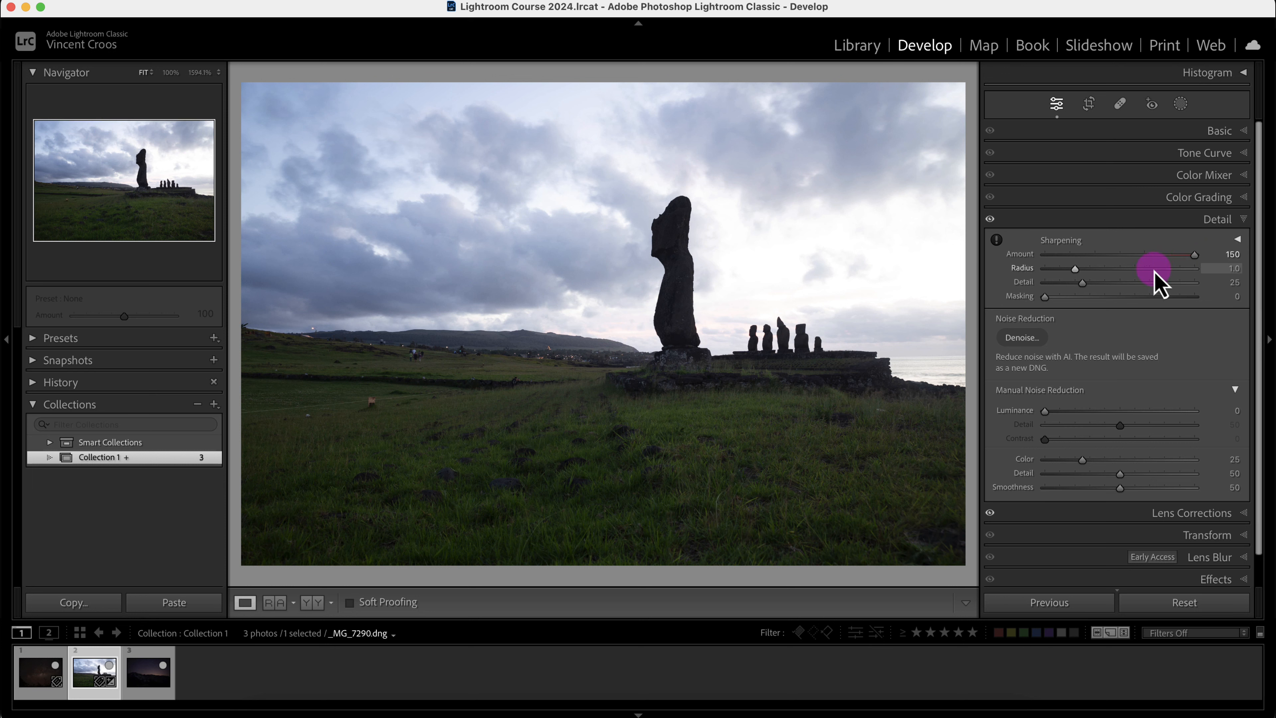
- Sharpen the large statue in close-up with Amount 63, Radius 1.4, Detail 32 and Masking 54
left_click_drag(1115, 259, 1082, 264)
left_click_drag(664, 294, 963, 373)
left_click_drag(1096, 256, 1110, 262)
mouse_move(1077, 273)
left_mouse_down()
mouse_move(1099, 276)
mouse_move(1093, 288)
left_mouse_up()
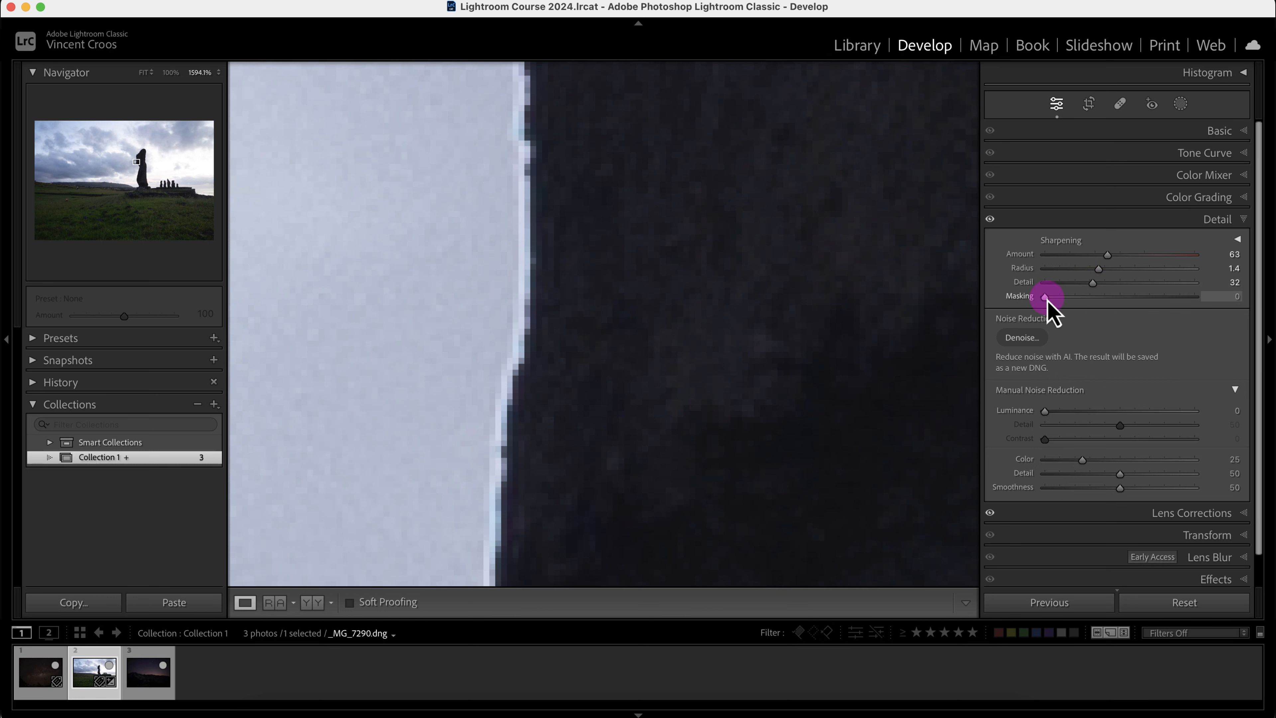
left_click_drag(1045, 297, 1126, 298)
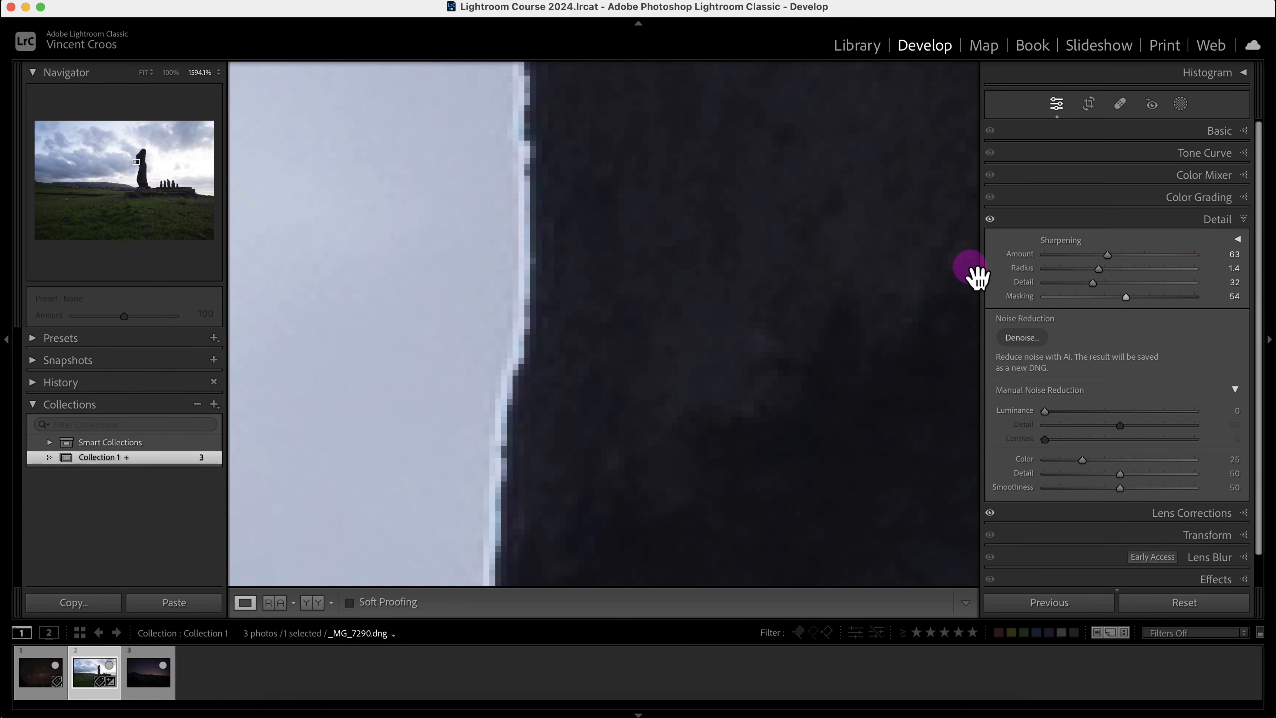
- Compare the large statue's edge with the Detail adjustments turned off and on
left_click(990, 219)
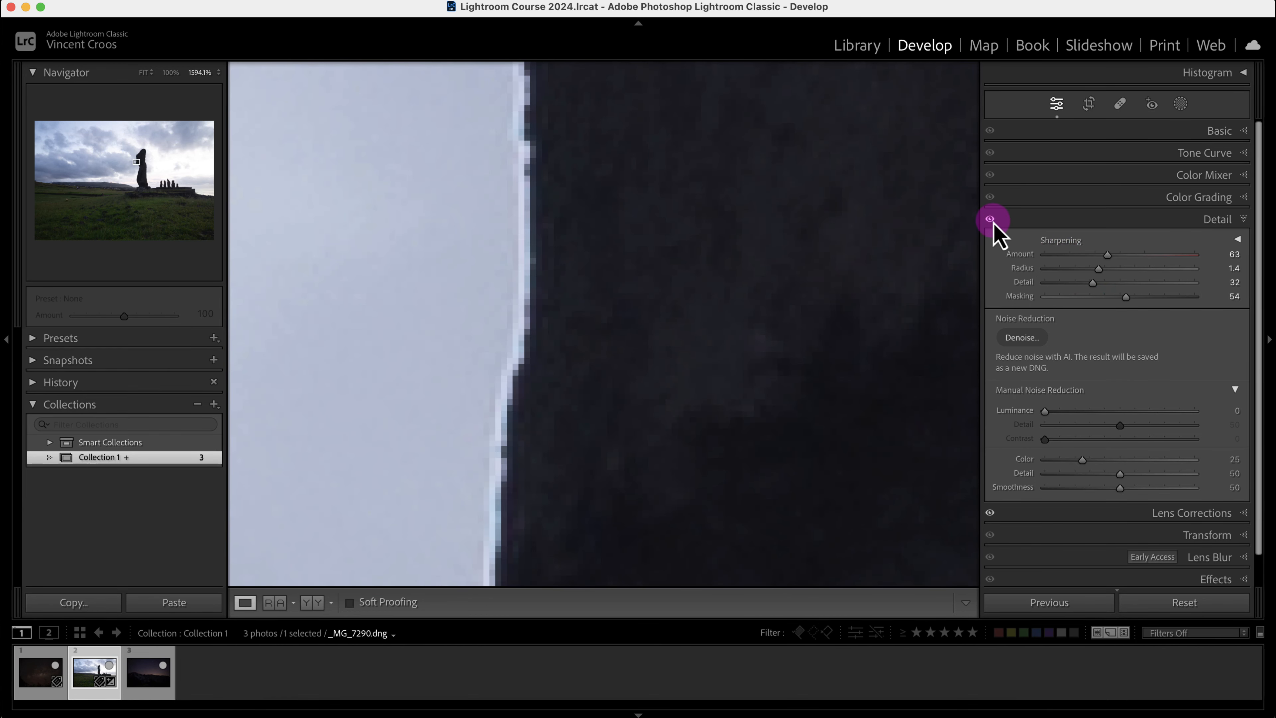
left_click(991, 220)
left_click(992, 220)
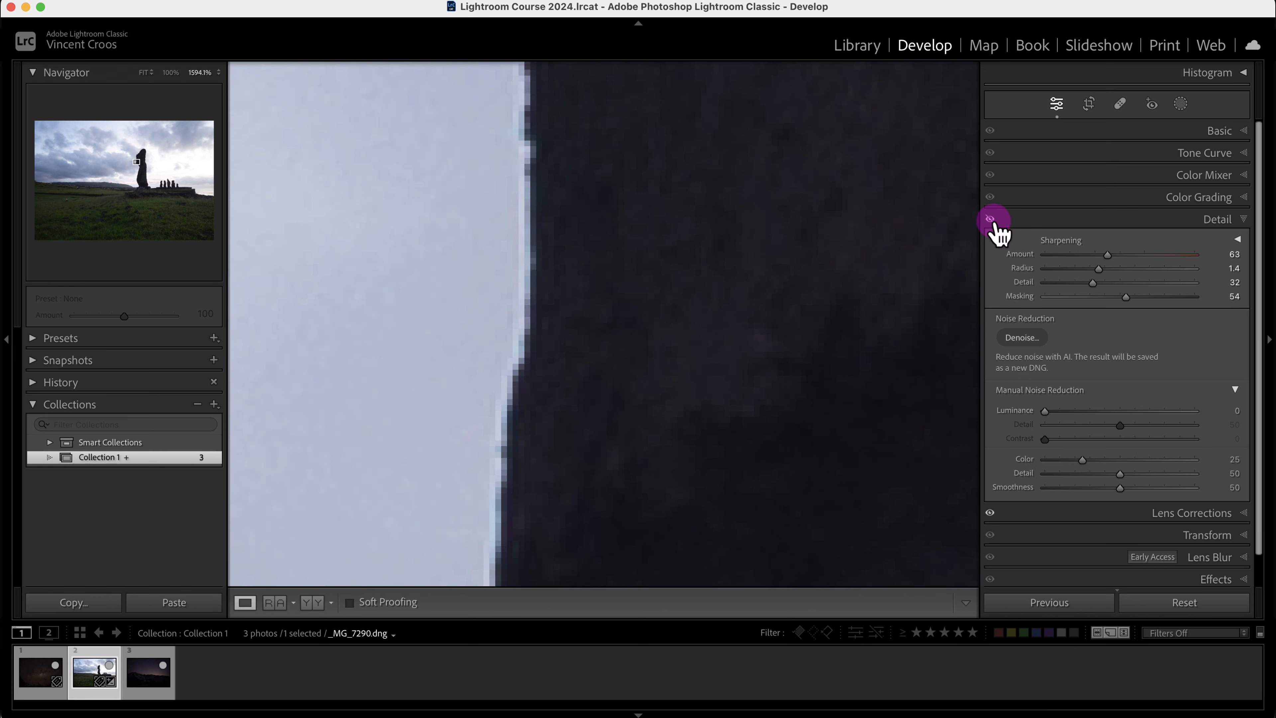
left_click(992, 220)
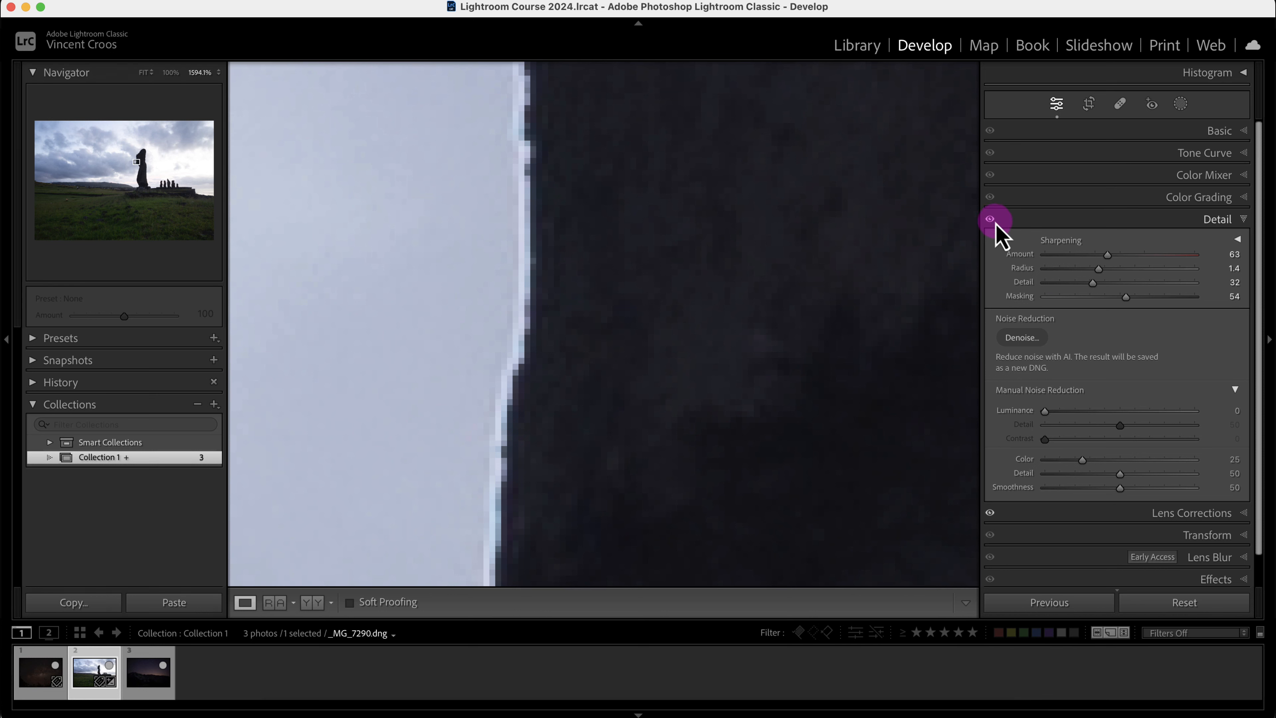
left_click(1060, 227)
left_click(1238, 228)
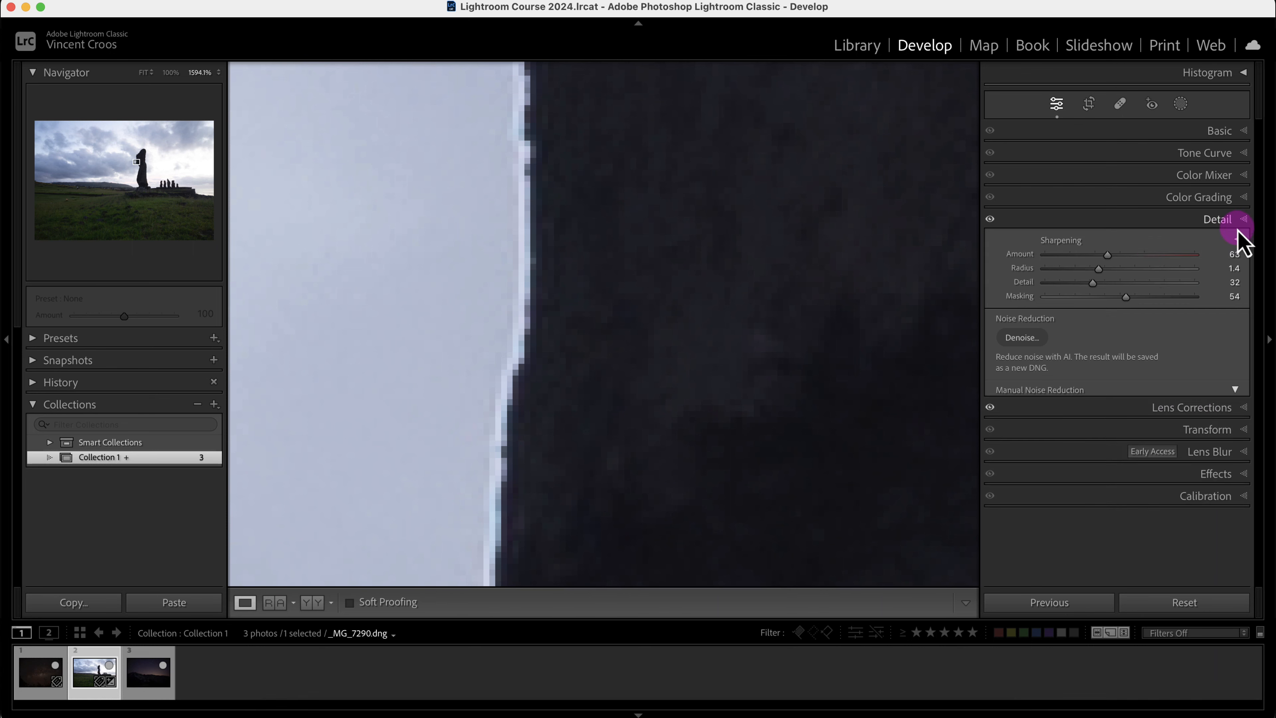
- Lower the sharpening Amount to 0, examine the large statue's unsharpened edge, and set the Amount to 52
left_click_drag(1108, 255, 1021, 254)
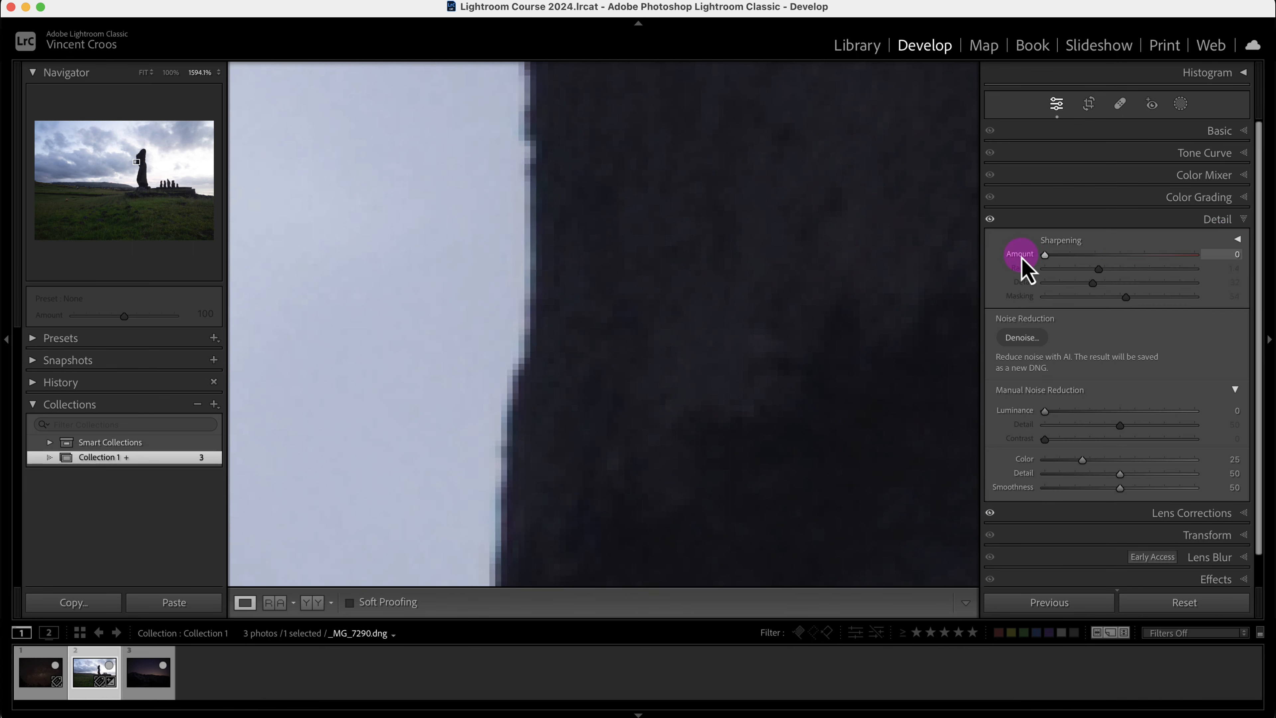
left_click_drag(694, 408, 743, 371)
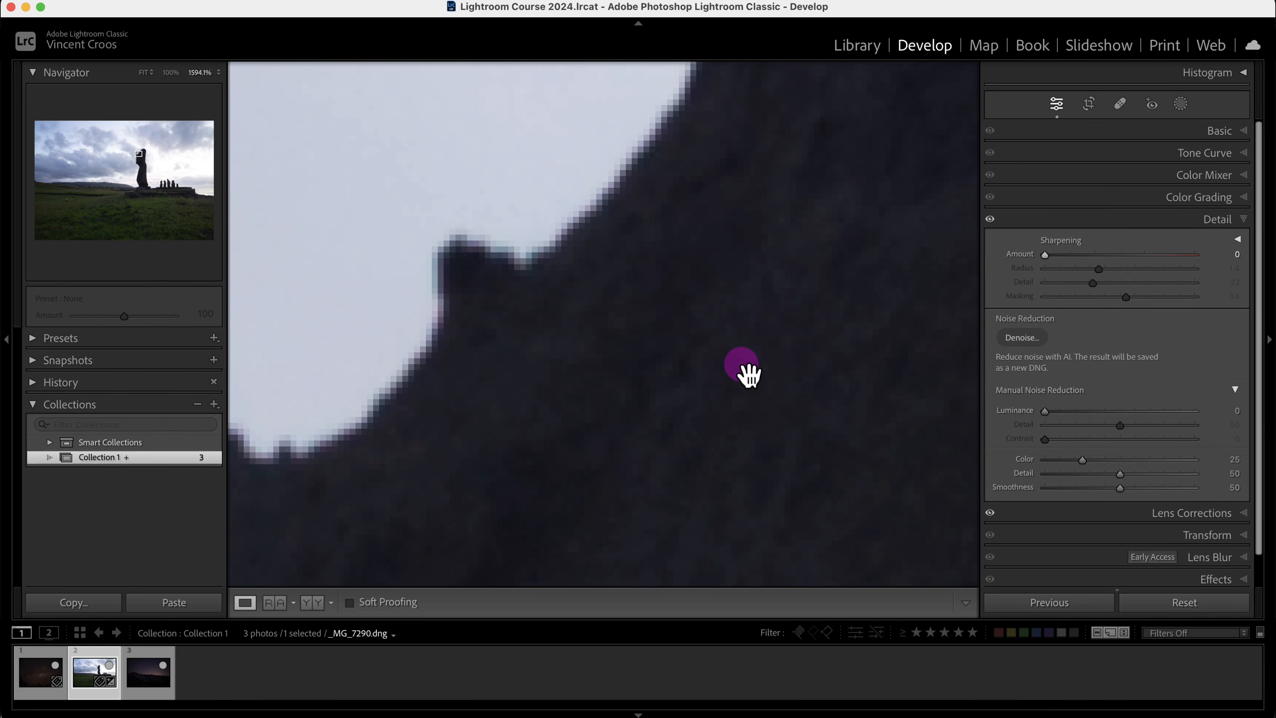
left_click_drag(1046, 255, 1098, 255)
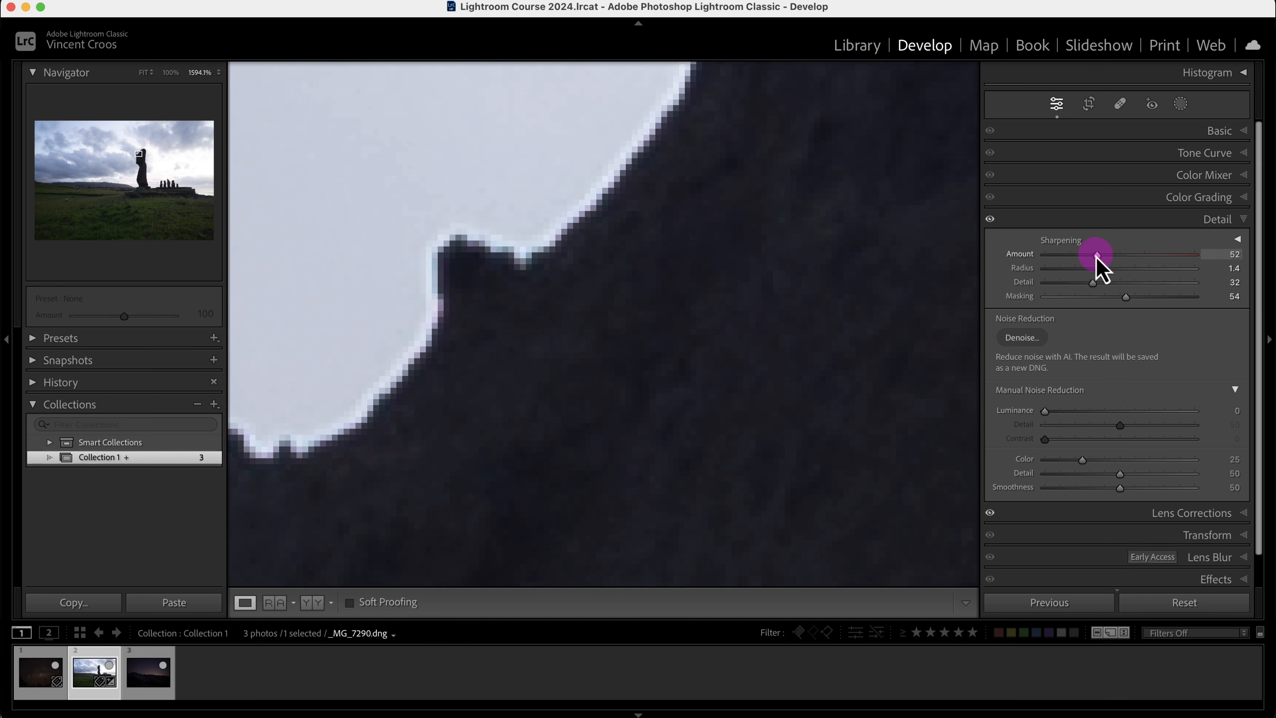
left_click(777, 225)
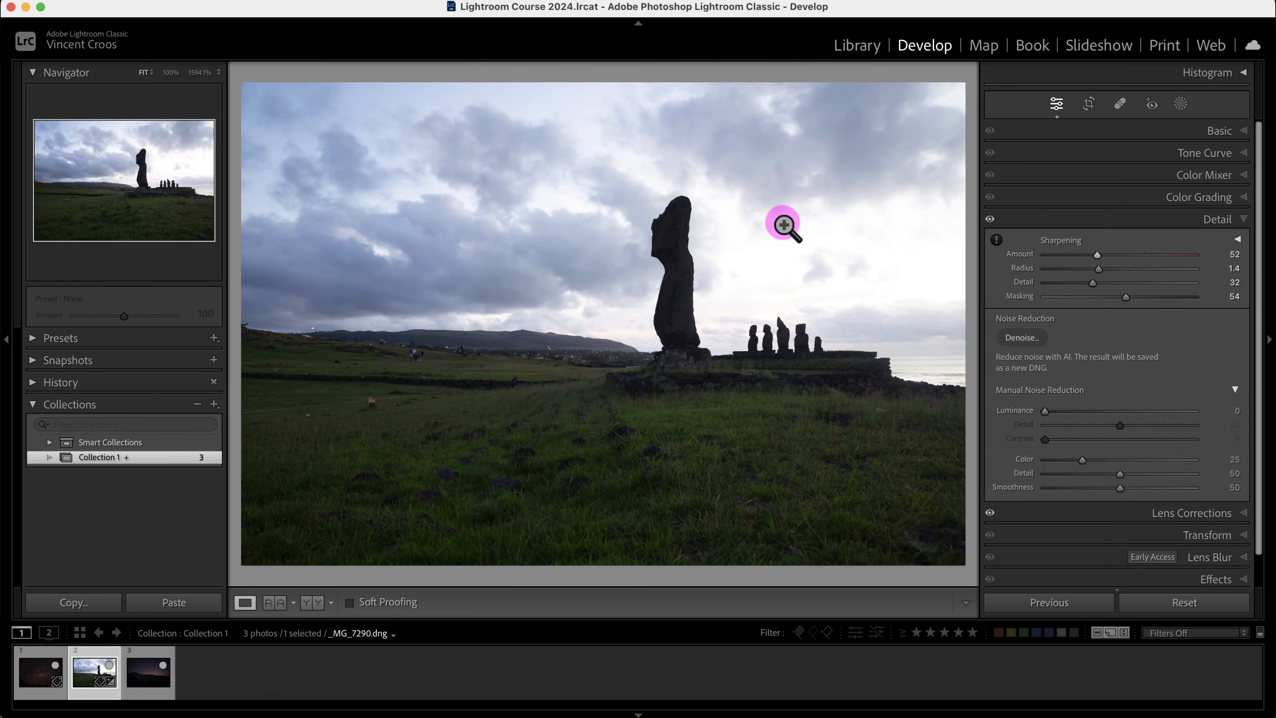